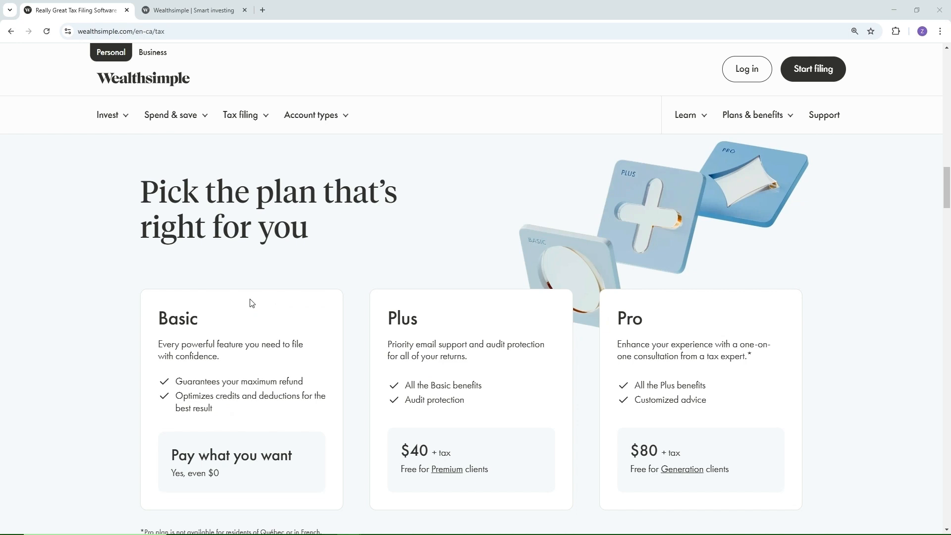
# Examine the Basic plan and its pricing among the tax filing plans
pyautogui.moveTo(159, 319); pyautogui.dragTo(197, 321)
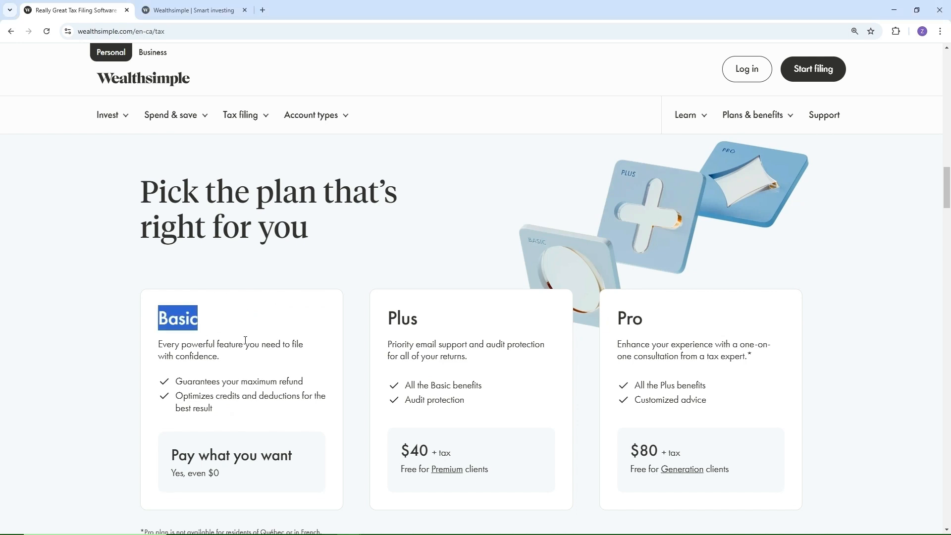
pyautogui.click(256, 354)
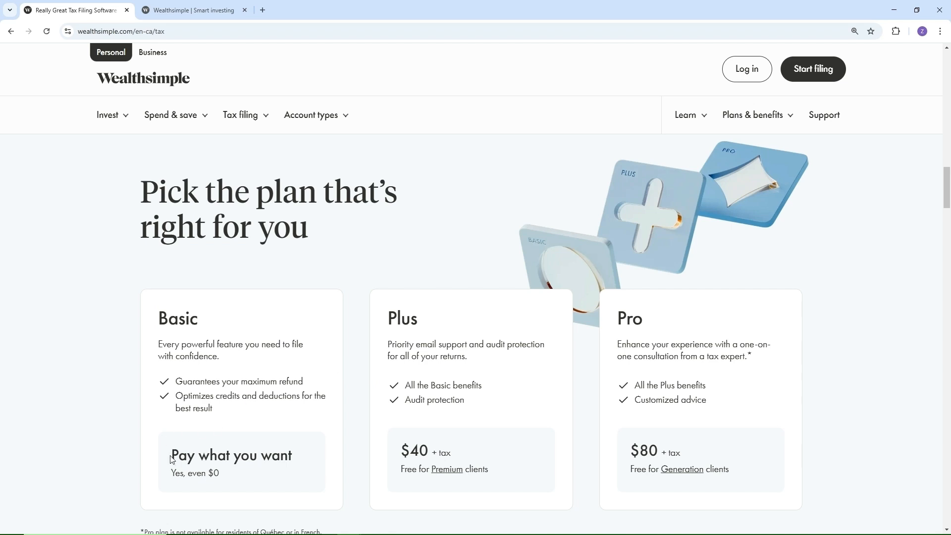
pyautogui.moveTo(175, 455); pyautogui.dragTo(232, 475)
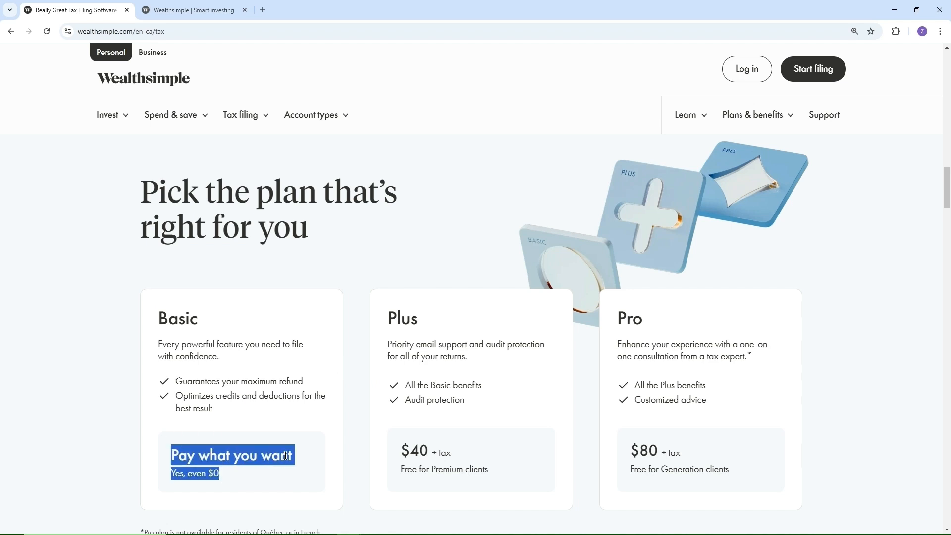
pyautogui.click(231, 484)
# Switch to the tax return onboarding page and open the 2024 return for the first listed profile
pyautogui.click(178, 16)
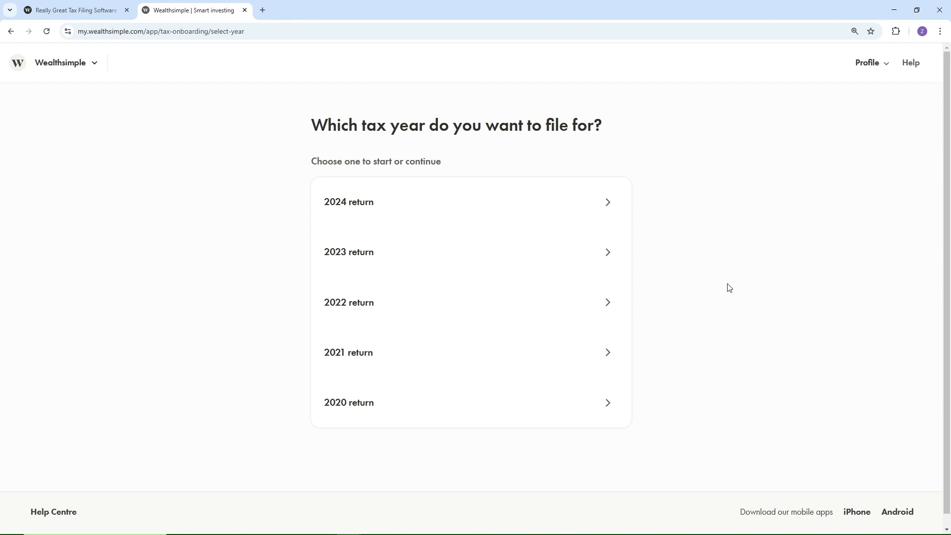
pyautogui.click(411, 204)
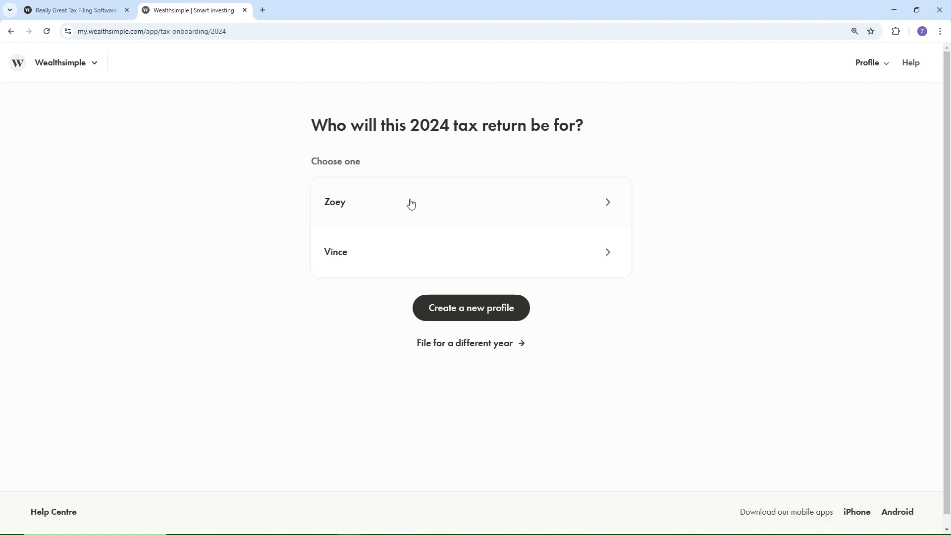
pyautogui.click(430, 206)
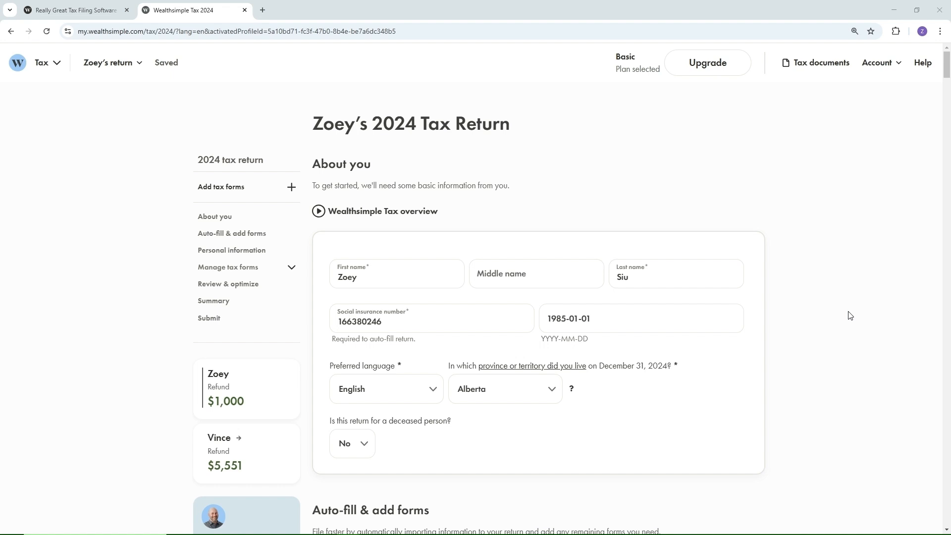
# Review the return's basic details, auto-fill options, NETFILE Access Code section and mailing address
pyautogui.scroll(-9, 850, 316)
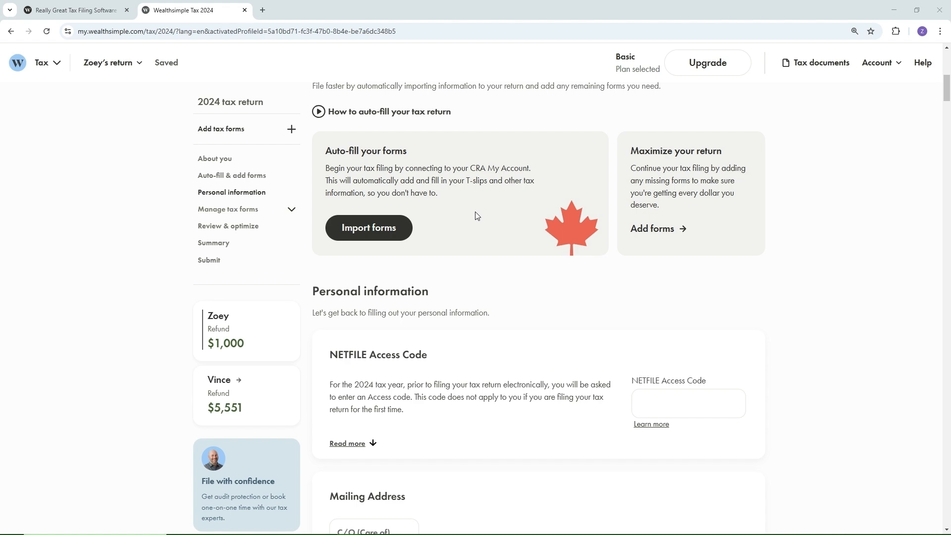
pyautogui.scroll(-3, 478, 212)
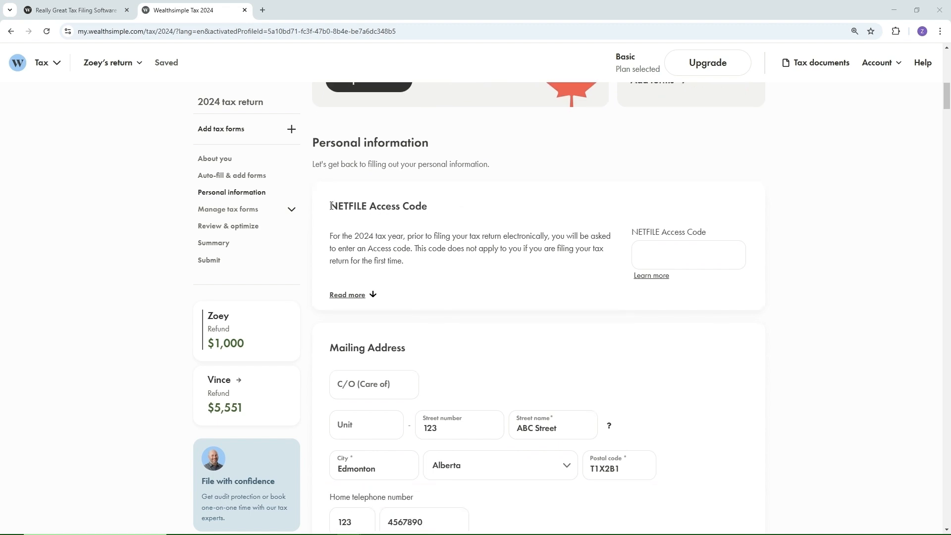
pyautogui.moveTo(332, 206); pyautogui.dragTo(436, 207)
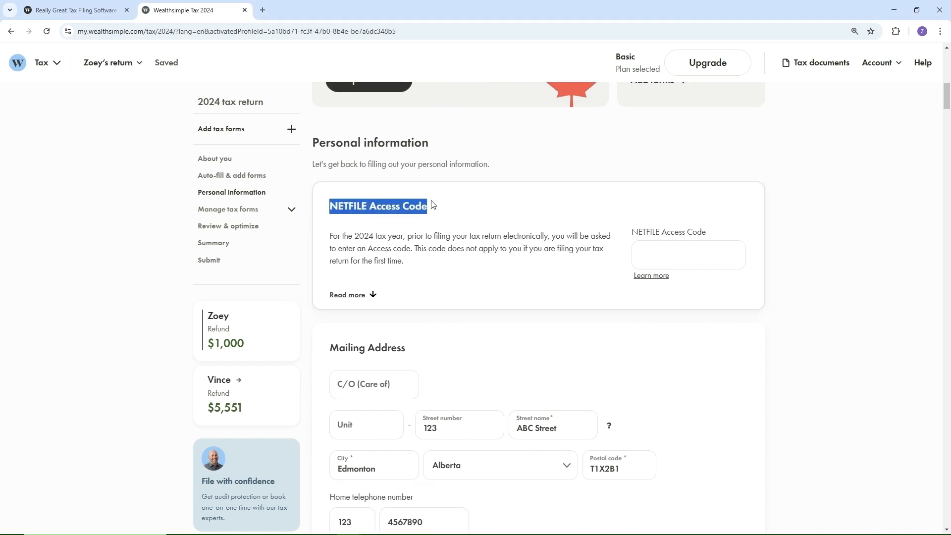
pyautogui.click(470, 214)
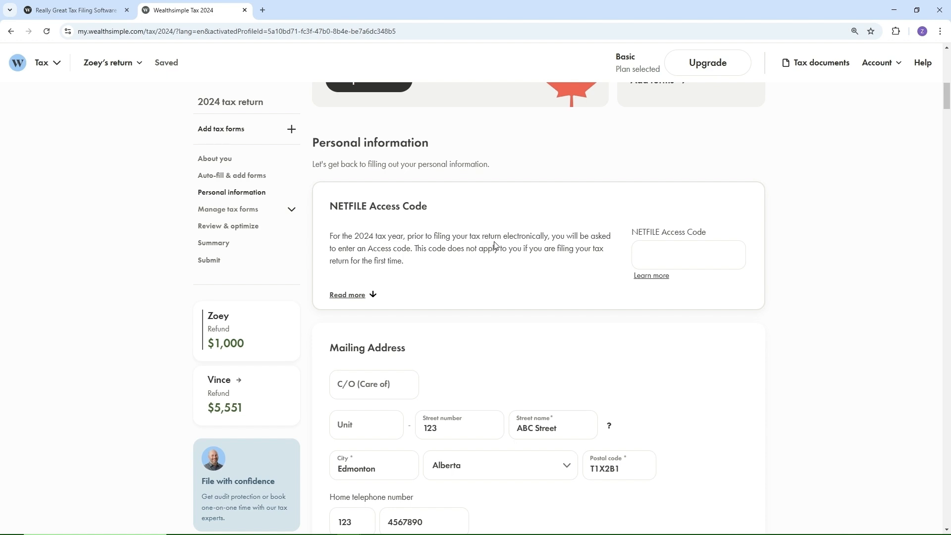
pyautogui.scroll(-4, 494, 245)
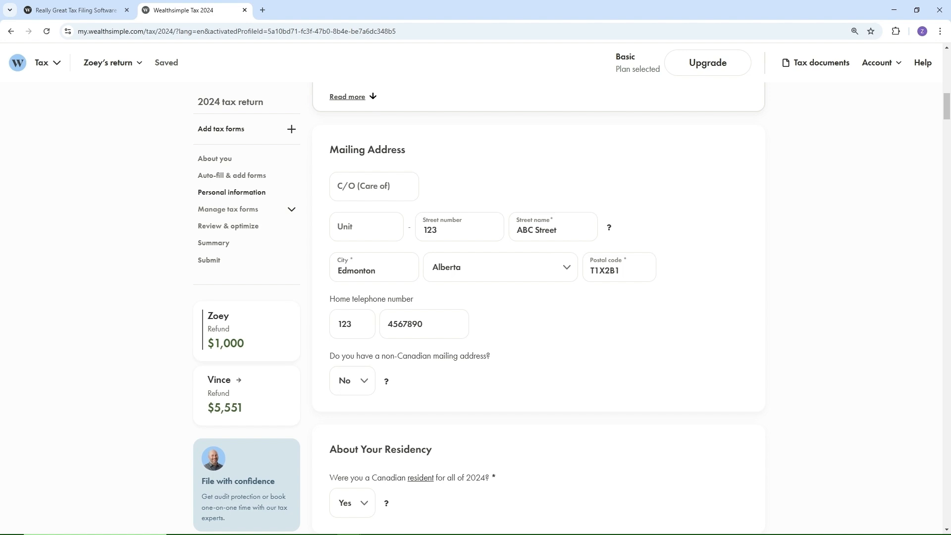
pyautogui.scroll(-4, 755, 253)
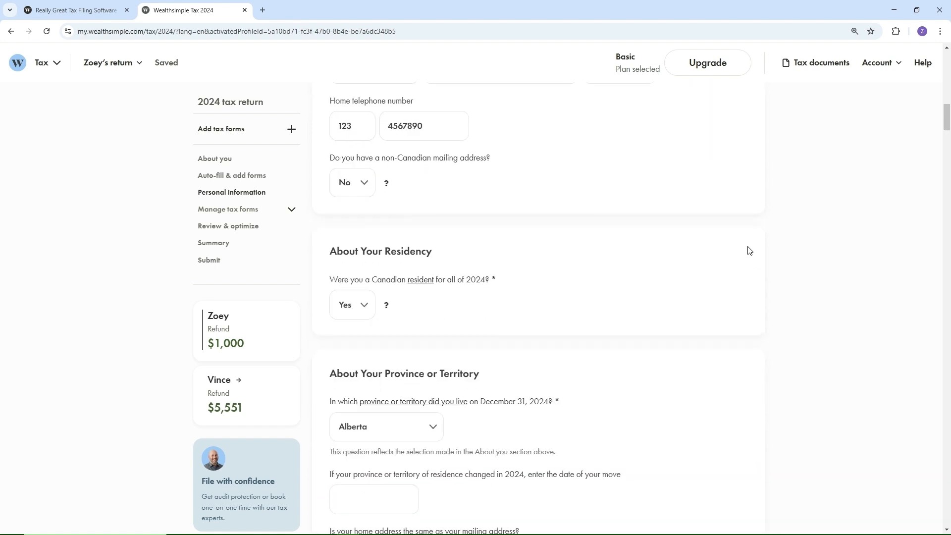
# Try answering No to being a Canadian resident for all of 2024, and consult the linked residency status page
pyautogui.scroll(-2, 748, 250)
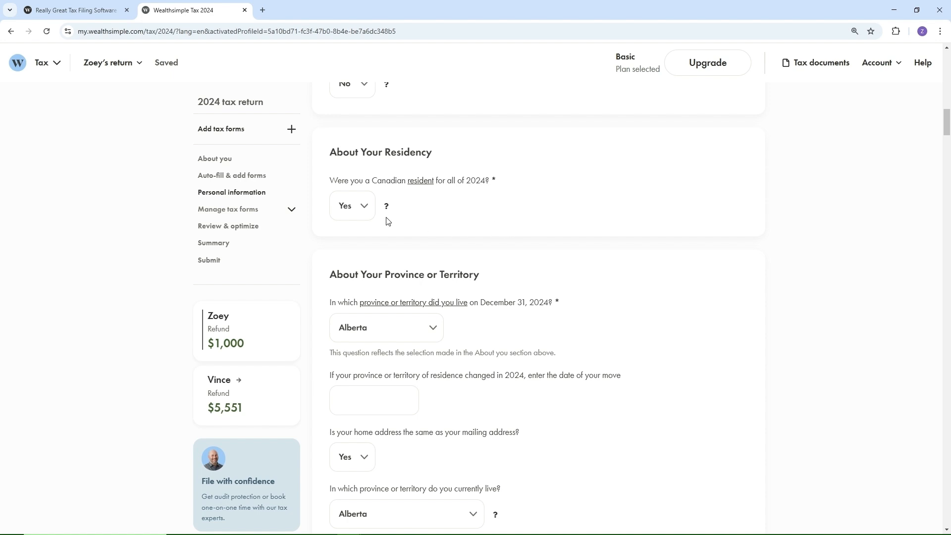
pyautogui.click(370, 208)
pyautogui.click(367, 256)
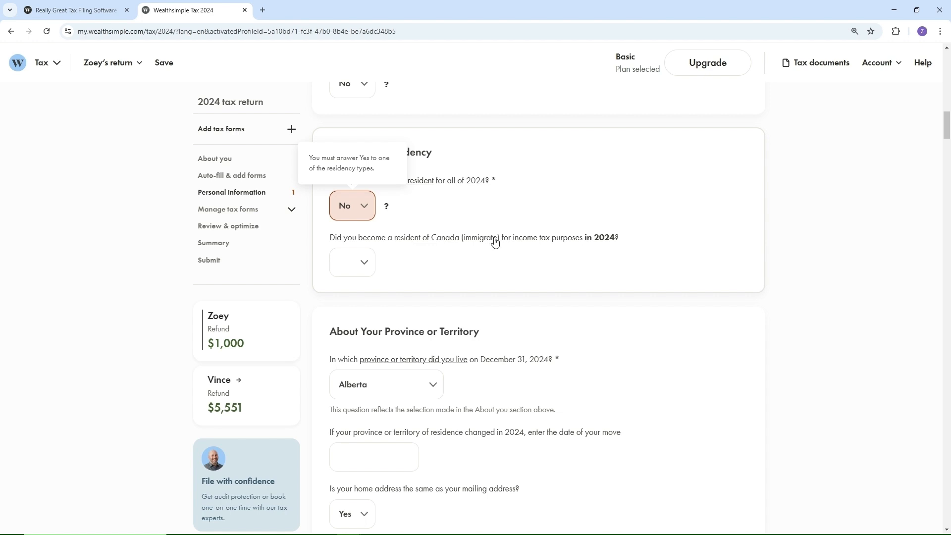
pyautogui.click(418, 182)
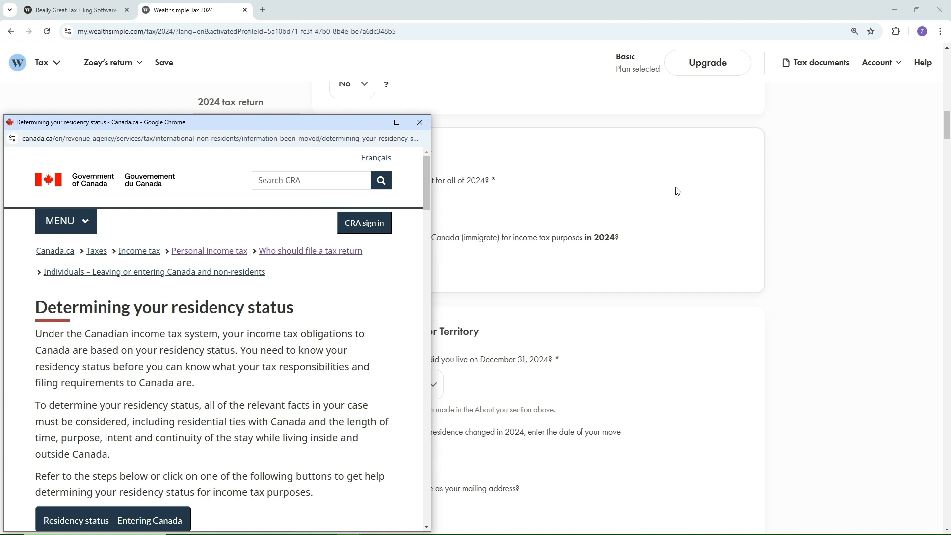
pyautogui.click(420, 122)
# Set the answer for being a Canadian resident for all of 2024 back to Yes
pyautogui.click(364, 205)
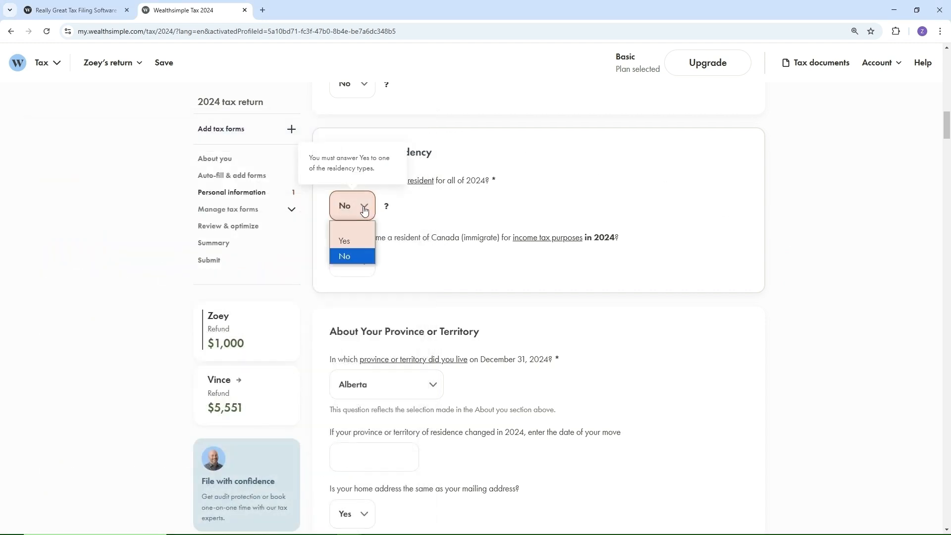
pyautogui.click(355, 240)
pyautogui.click(785, 285)
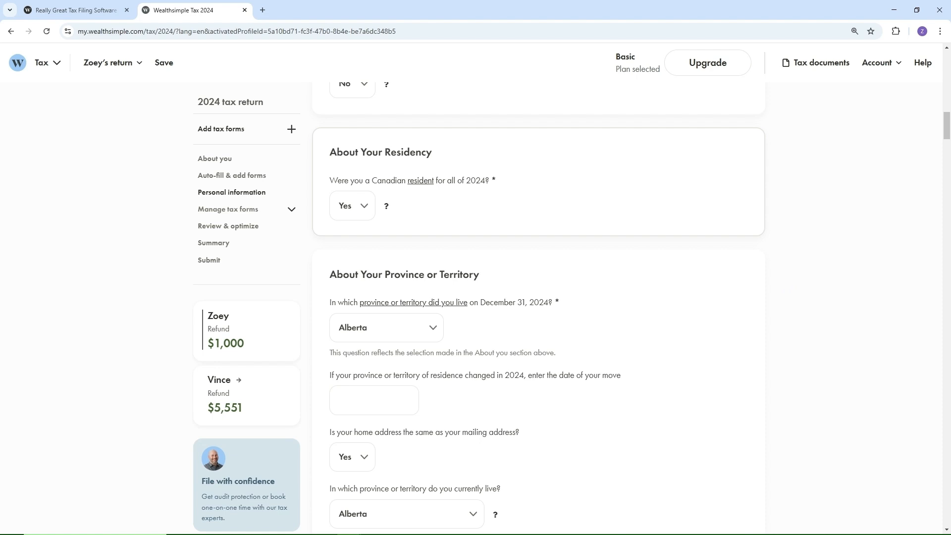
# Review the province or territory answers and the marital status, partner and dependant answers
pyautogui.scroll(-3, 729, 279)
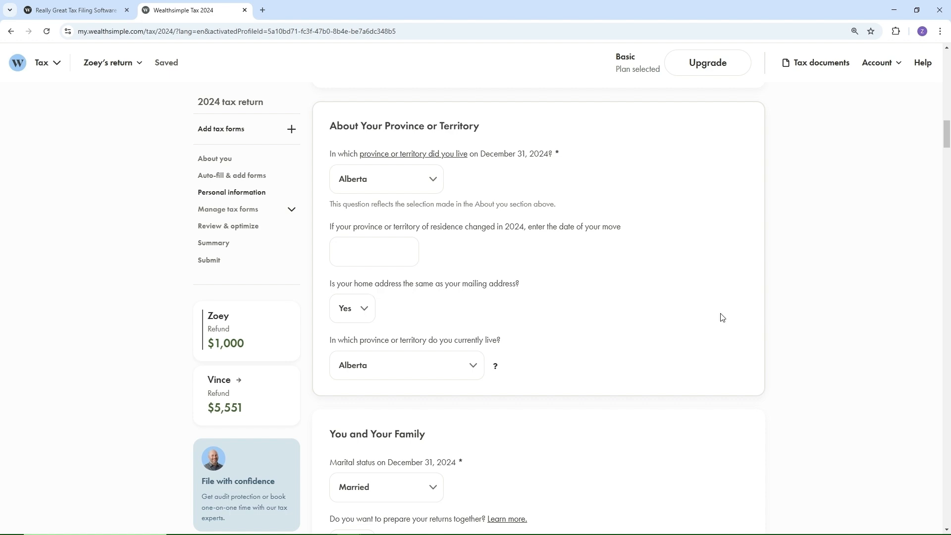
pyautogui.scroll(-2, 673, 321)
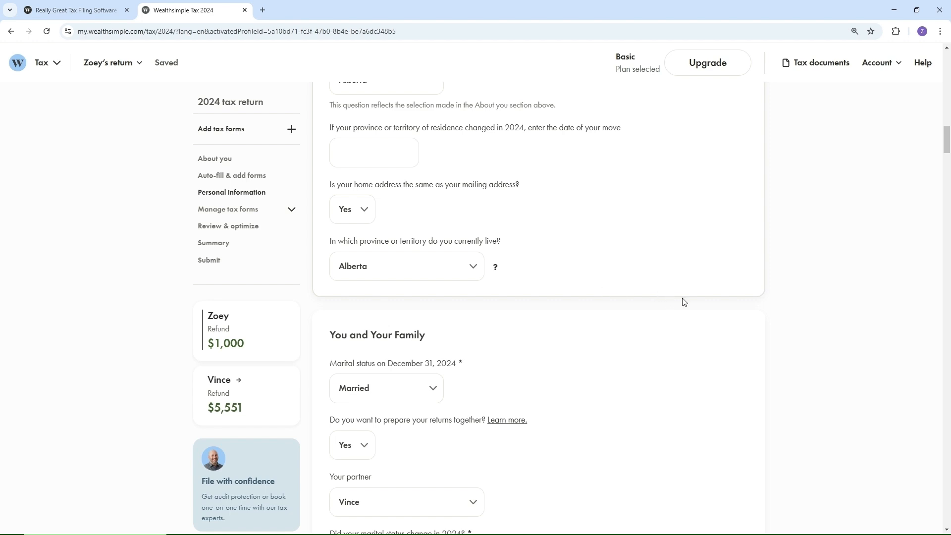
pyautogui.scroll(-2, 683, 300)
pyautogui.scroll(-2, 683, 300)
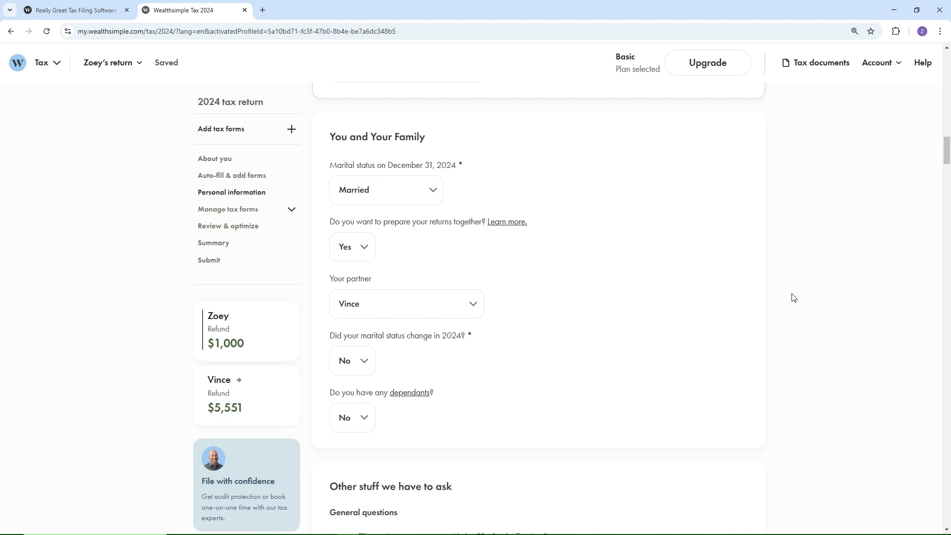
pyautogui.scroll(-1, 800, 303)
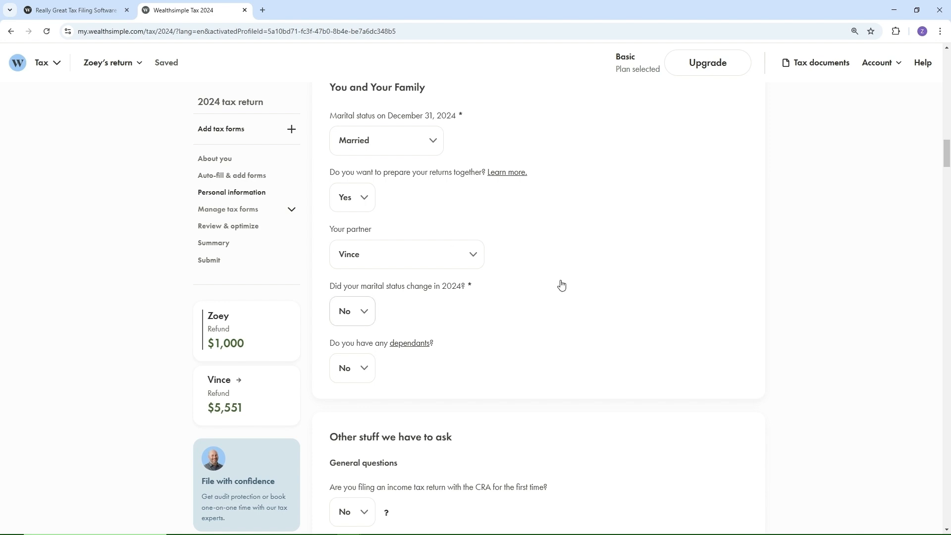
# Examine the general and property questions, including the one on specified foreign property over CAN$100,000
pyautogui.scroll(-4, 560, 283)
pyautogui.scroll(-3, 559, 283)
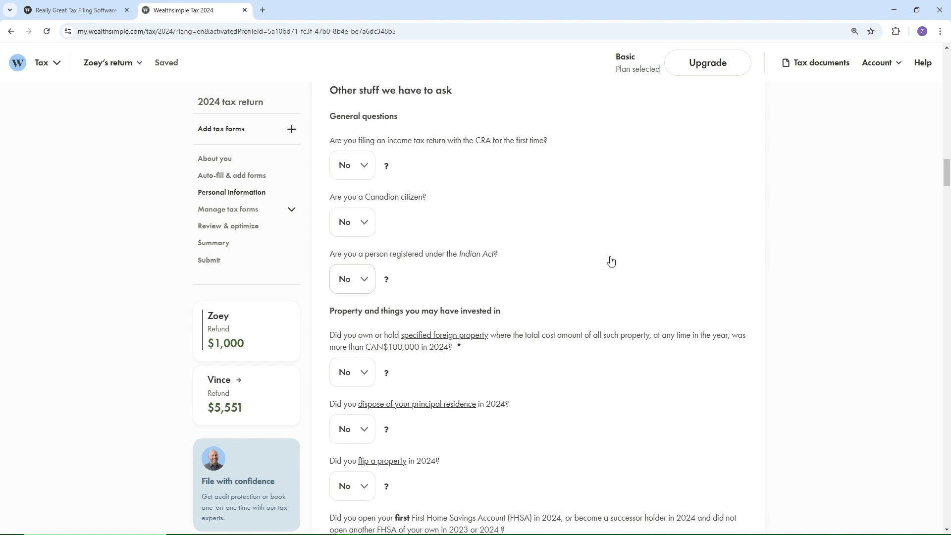
pyautogui.scroll(-1, 325, 290)
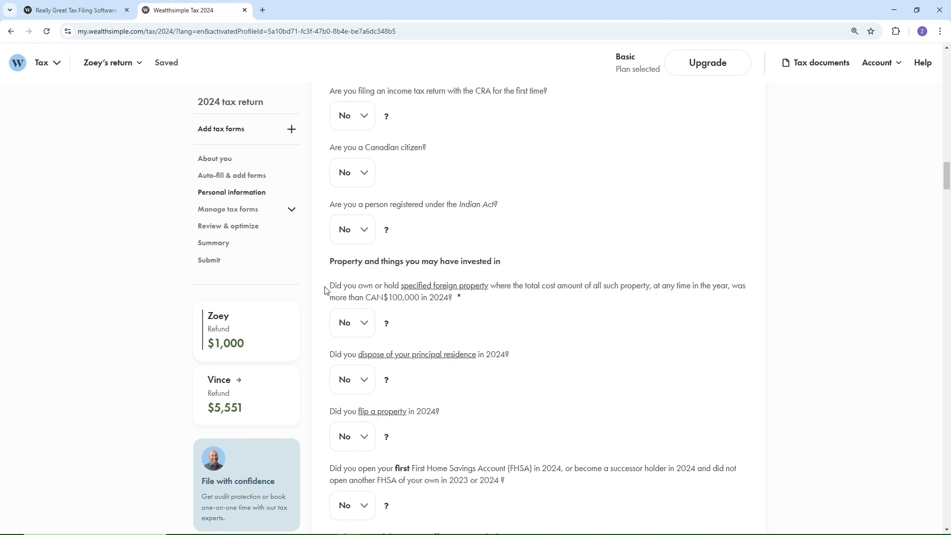
pyautogui.moveTo(327, 291); pyautogui.dragTo(466, 303)
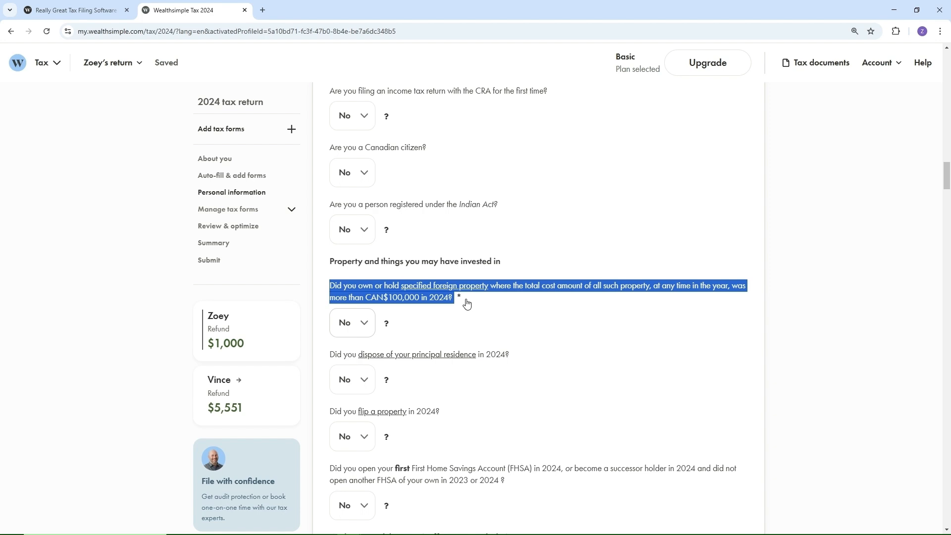
pyautogui.click(766, 311)
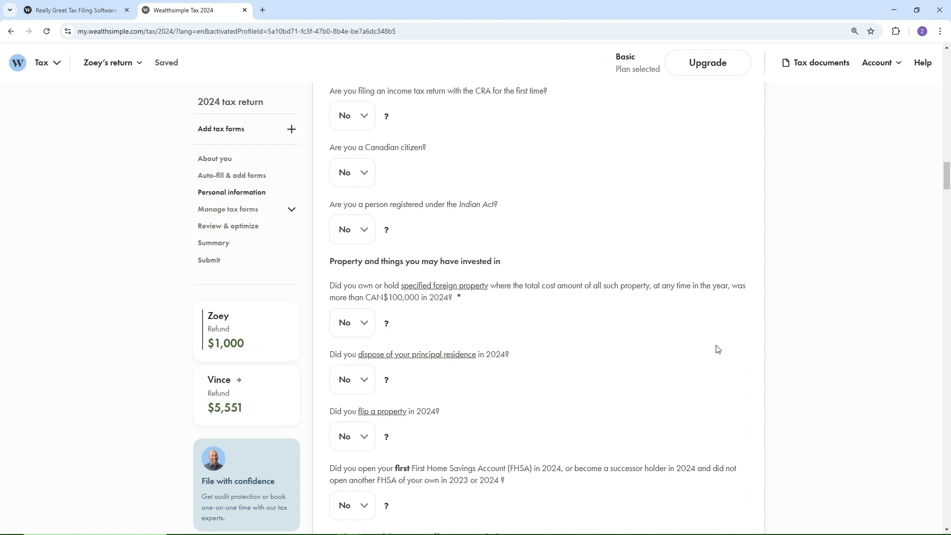
pyautogui.scroll(-8, 717, 349)
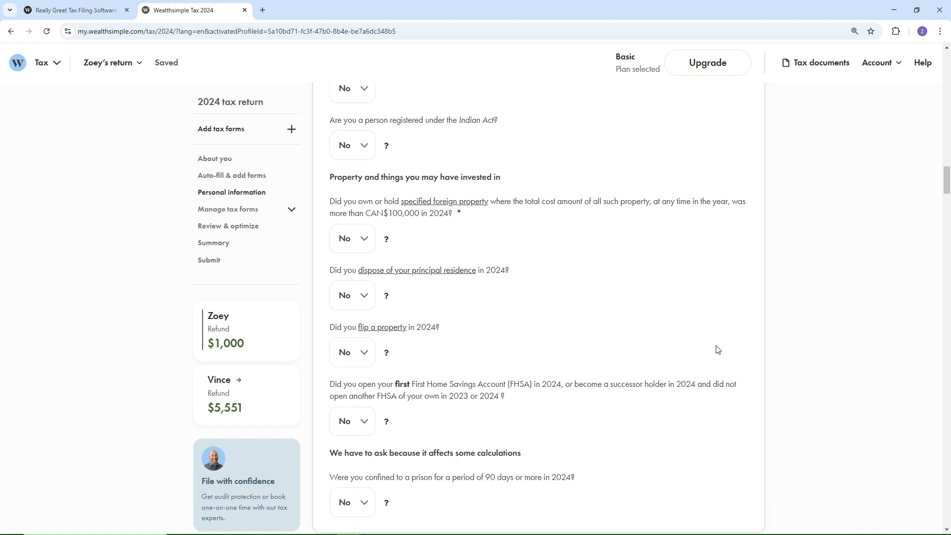
# Review the Canada Carbon Rebate and CRA My Account answers and the existing forms under Manage tax forms
pyautogui.scroll(-2, 717, 350)
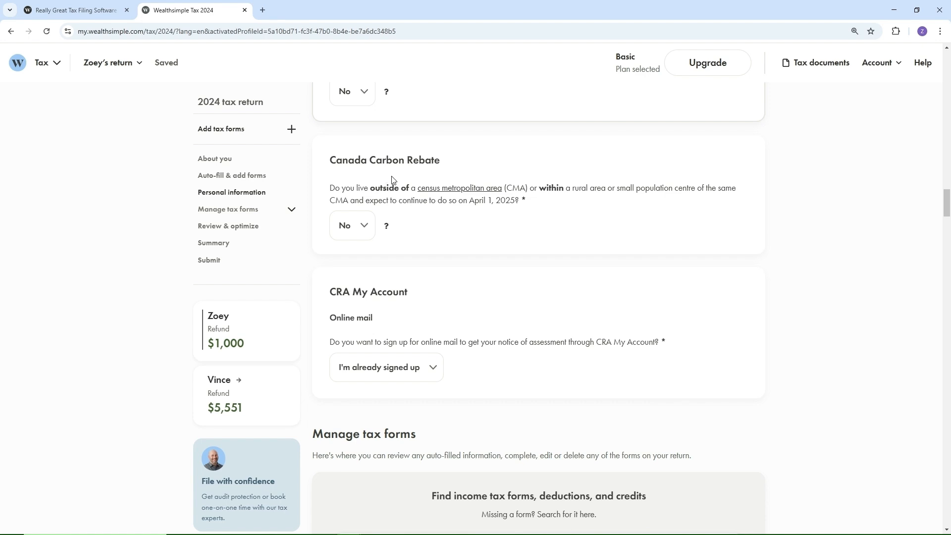
pyautogui.scroll(-3, 649, 193)
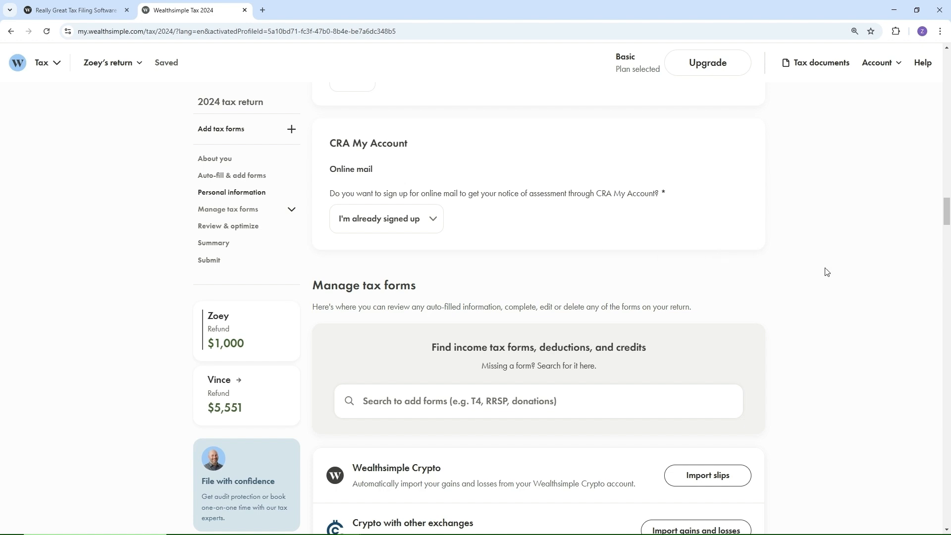
pyautogui.scroll(-2, 826, 272)
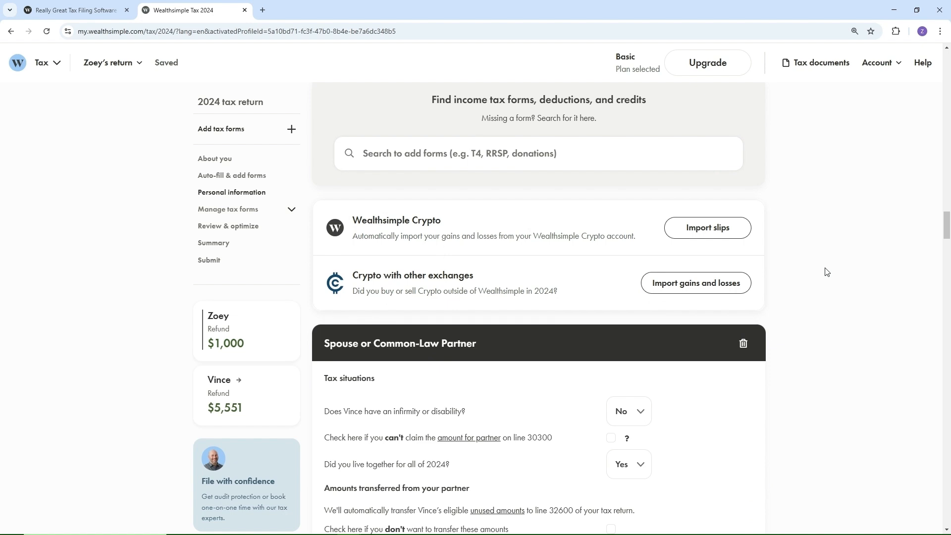
pyautogui.scroll(-4, 826, 272)
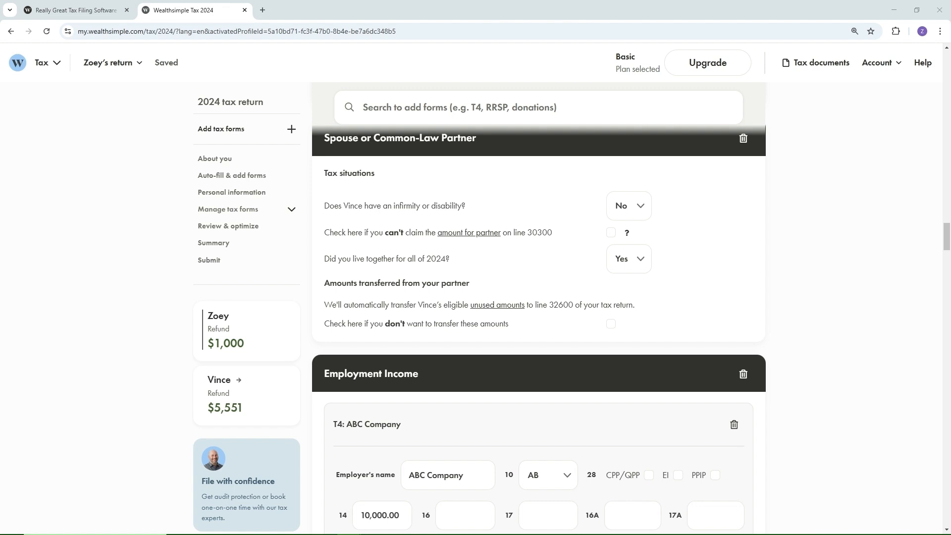
# Search the tax forms for T4 and open the Employment Income — T4 form
pyautogui.scroll(5, 829, 258)
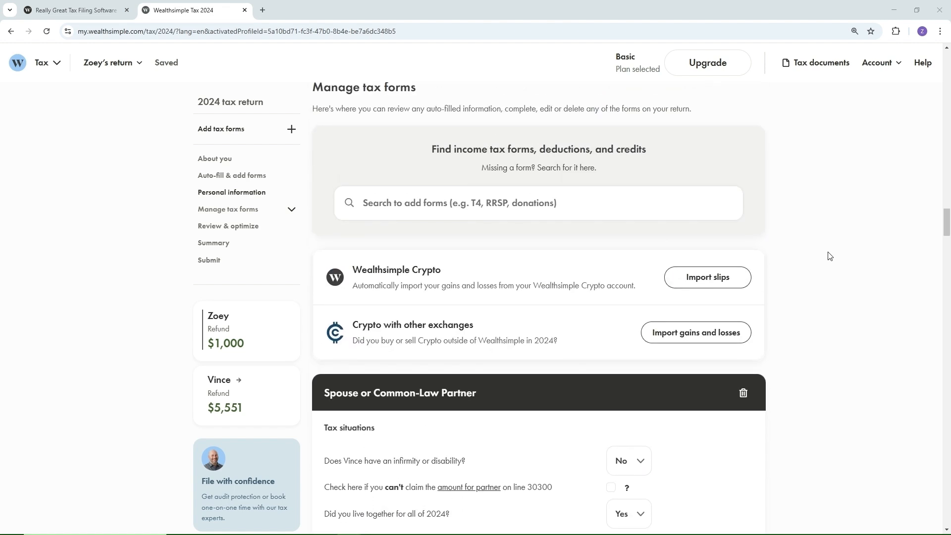
pyautogui.scroll(1, 830, 255)
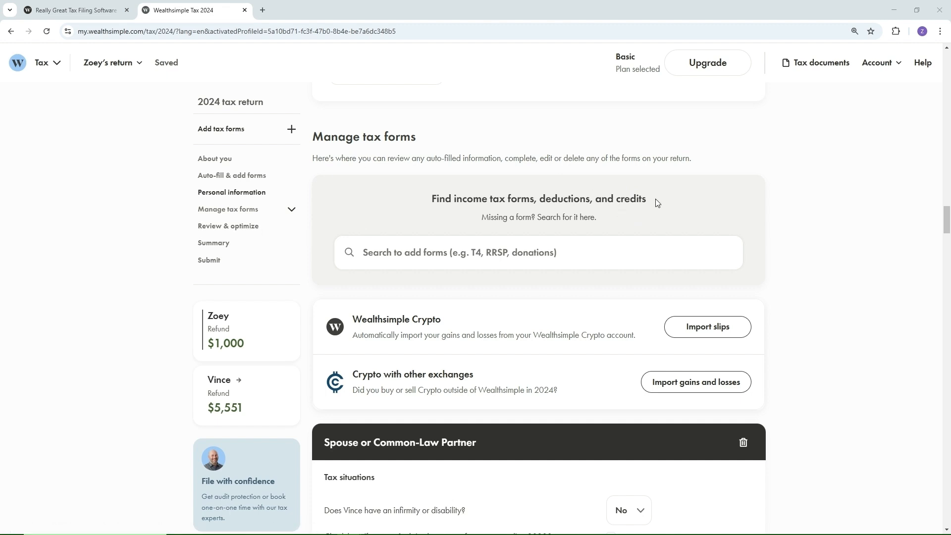
pyautogui.click(438, 255)
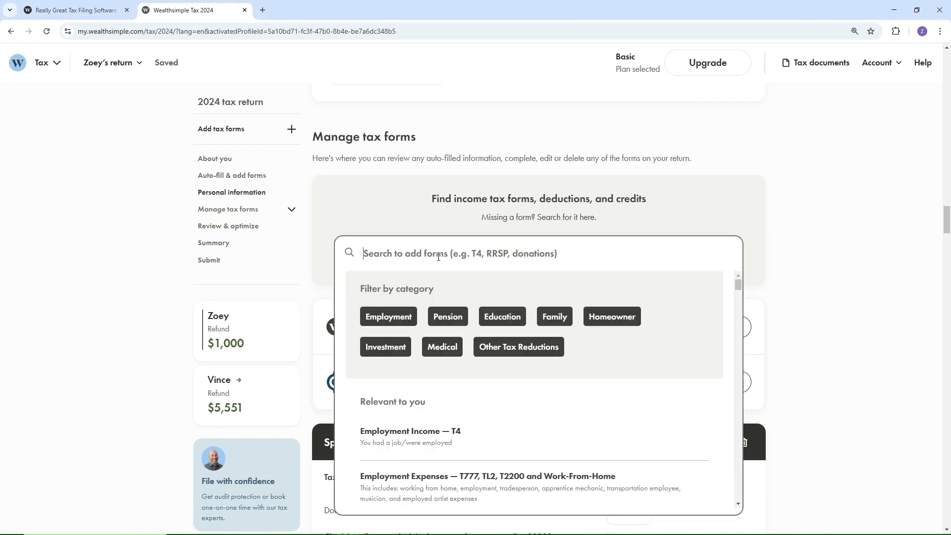
pyautogui.write('T4')
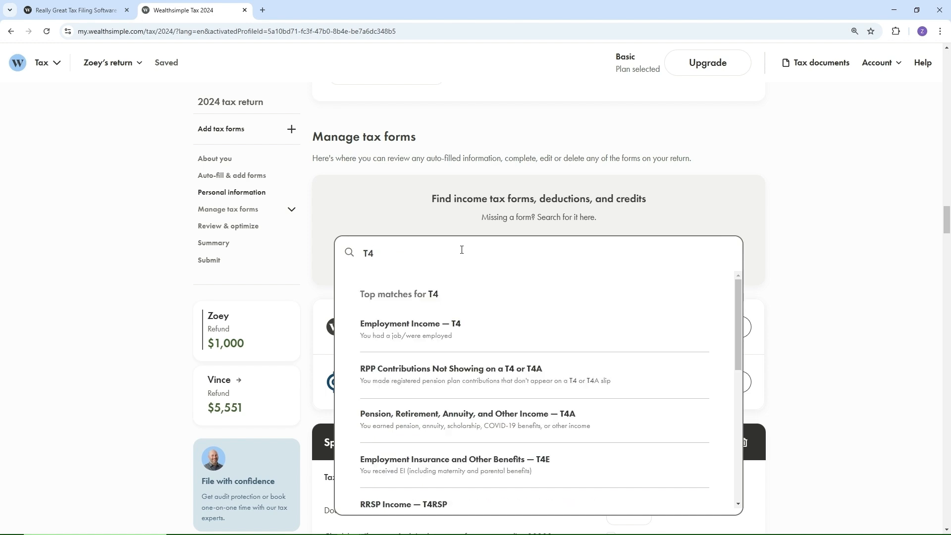
pyautogui.click(406, 324)
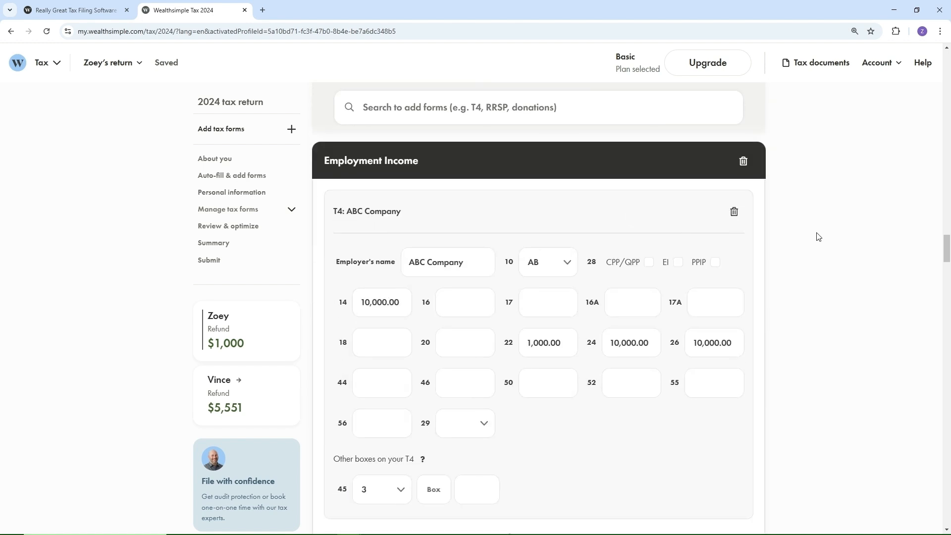
# Review the boxes on the ABC Company T4 slip and the ABC Bank T5 investment income slip
pyautogui.scroll(-1, 819, 242)
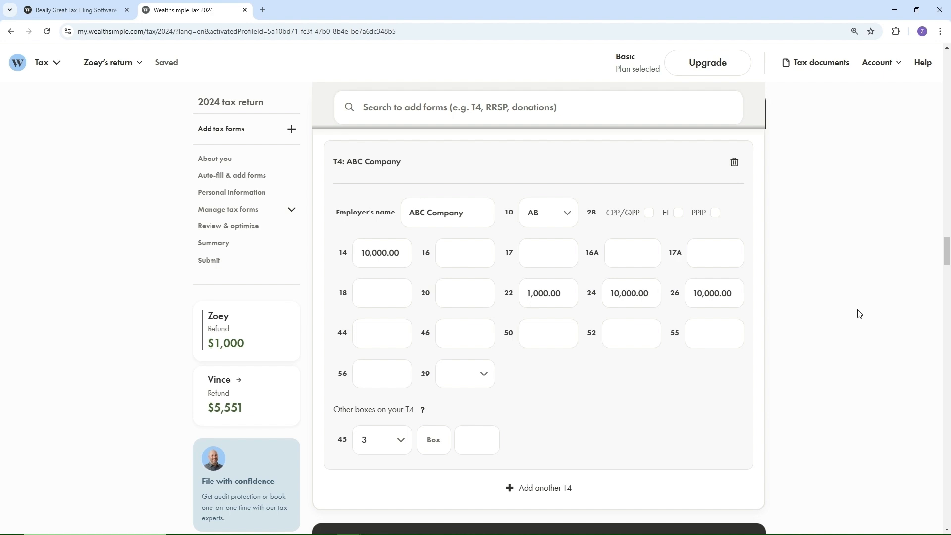
pyautogui.scroll(-8, 858, 312)
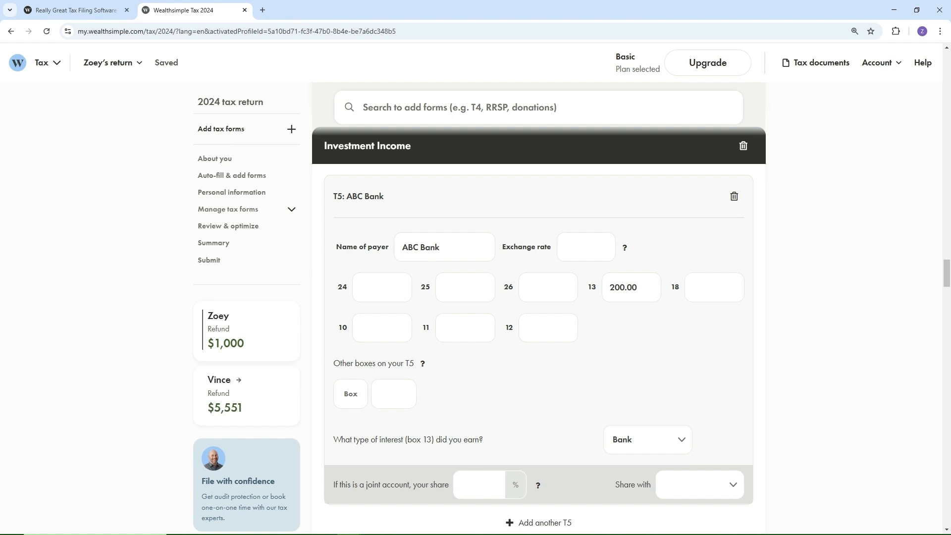
pyautogui.scroll(-4, 837, 248)
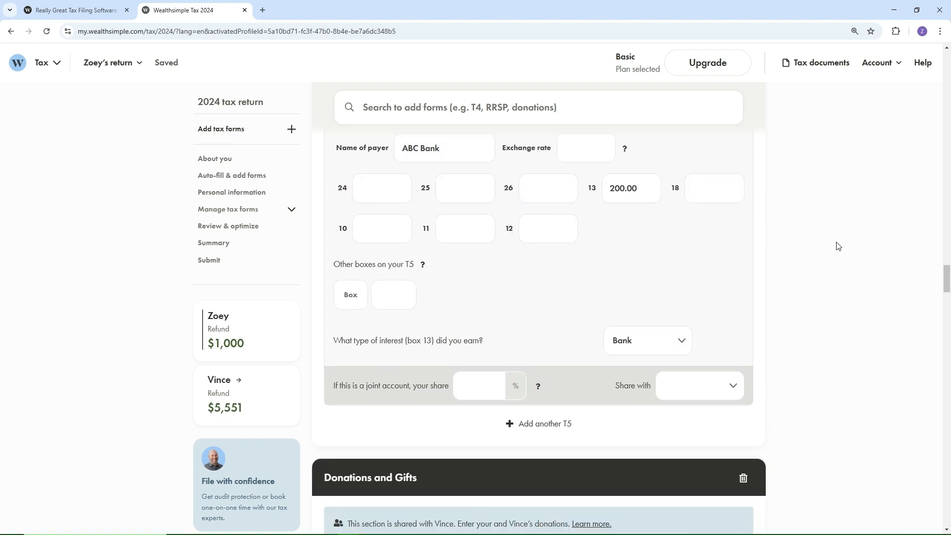
# Review the Donations and Gifts entry for ABC Charity and the questions on carried-forward and property donations
pyautogui.scroll(-5, 837, 240)
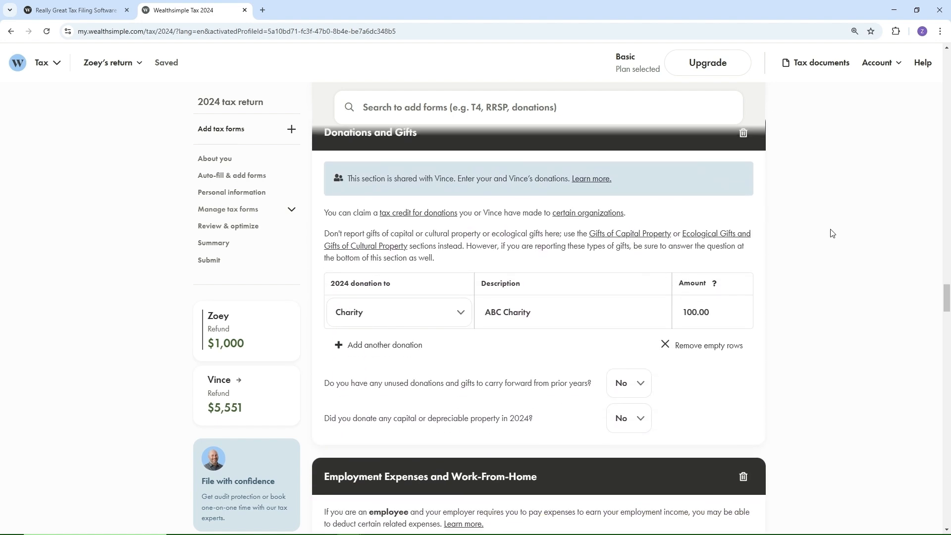
pyautogui.scroll(1, 831, 233)
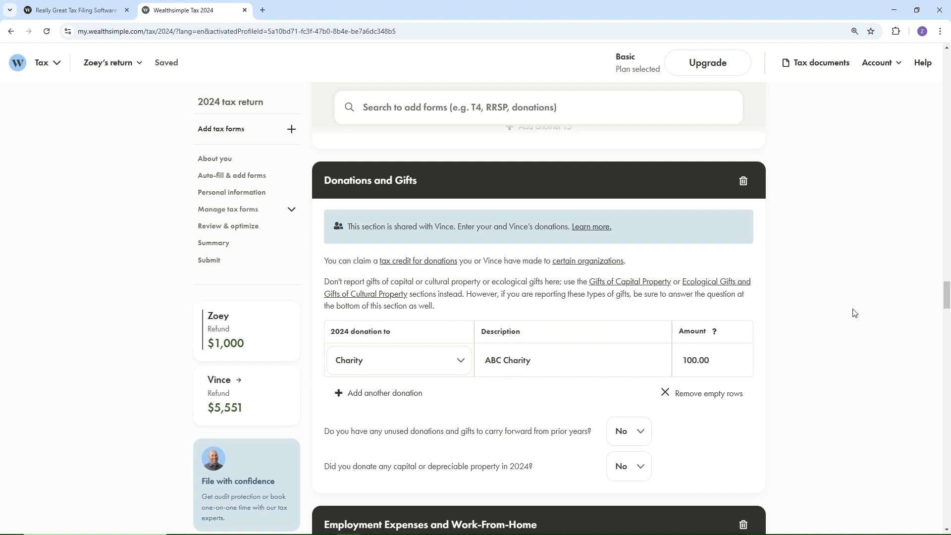
pyautogui.scroll(-2, 849, 337)
pyautogui.scroll(-5, 849, 338)
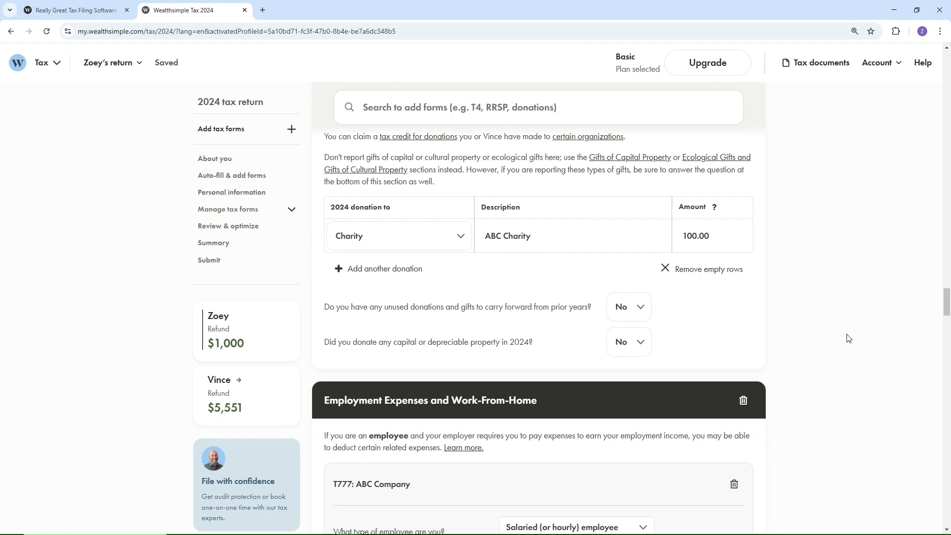
# Examine the T777 employment expenses form and expand its Work-space-in-the-home section to review the home area, expenses and claim calculation
pyautogui.scroll(-1, 849, 338)
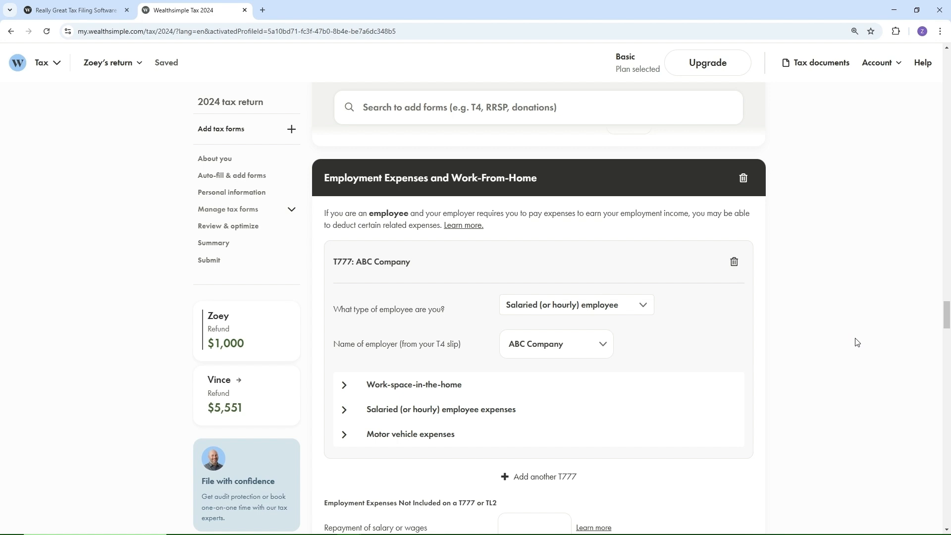
pyautogui.scroll(-1, 857, 342)
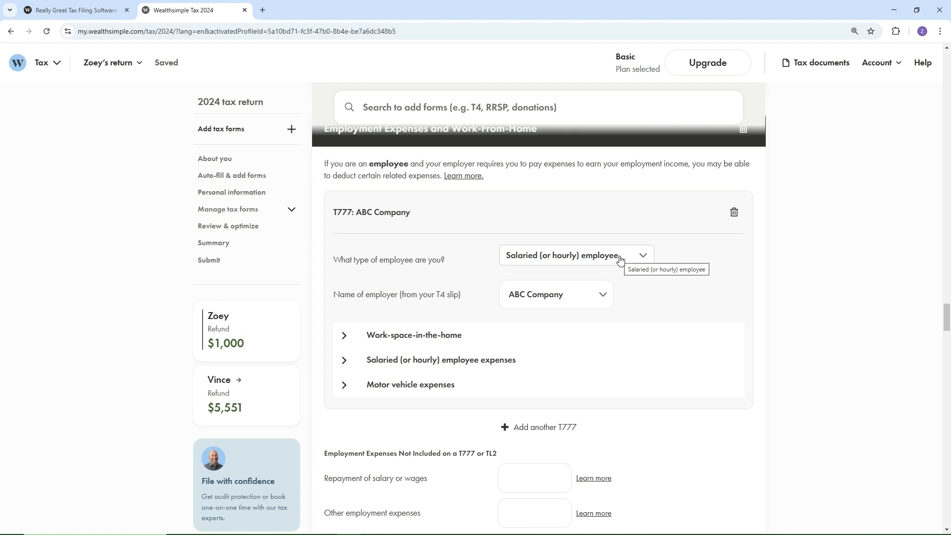
pyautogui.scroll(-2, 803, 285)
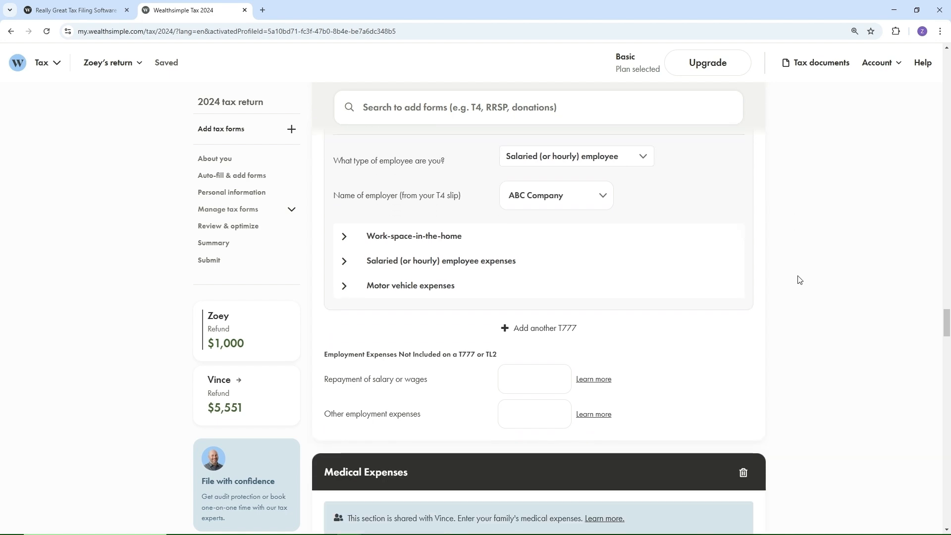
pyautogui.click(345, 244)
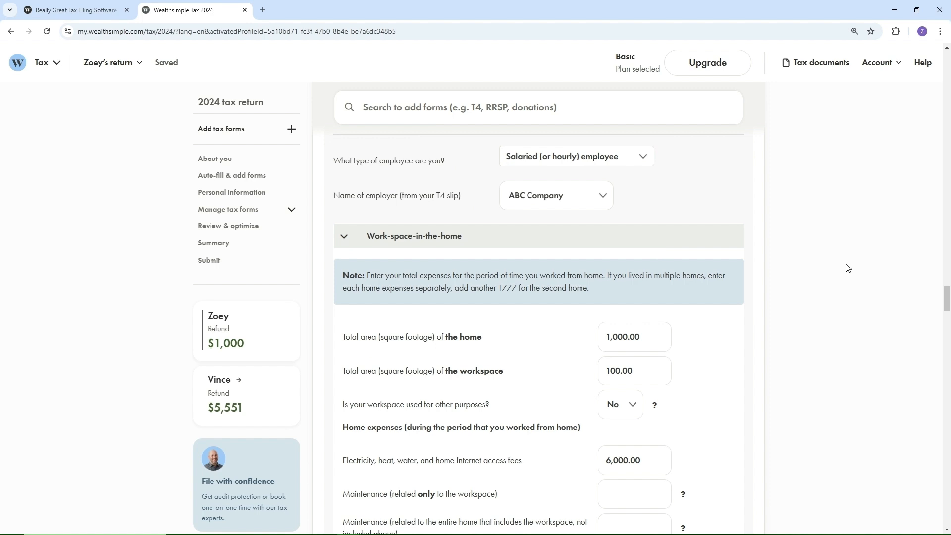
pyautogui.scroll(-2, 848, 268)
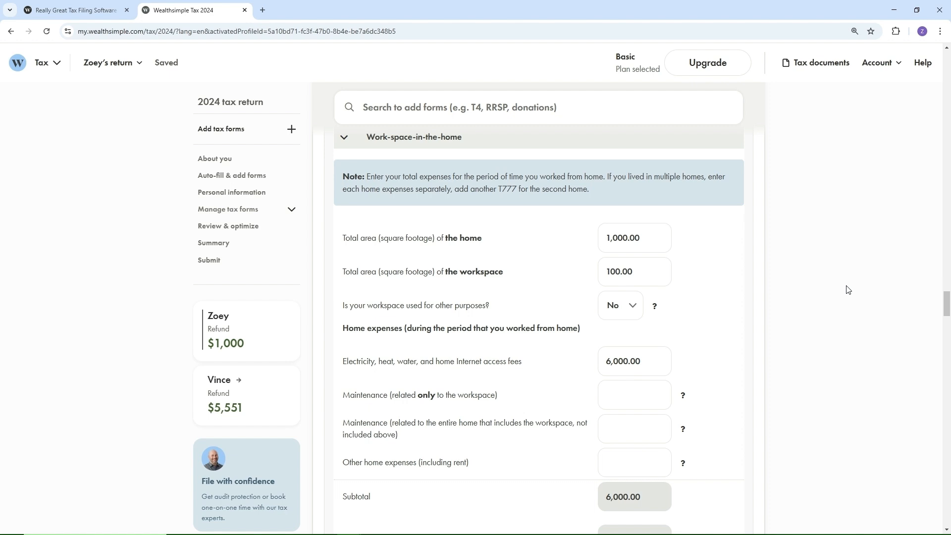
pyautogui.scroll(-10, 847, 290)
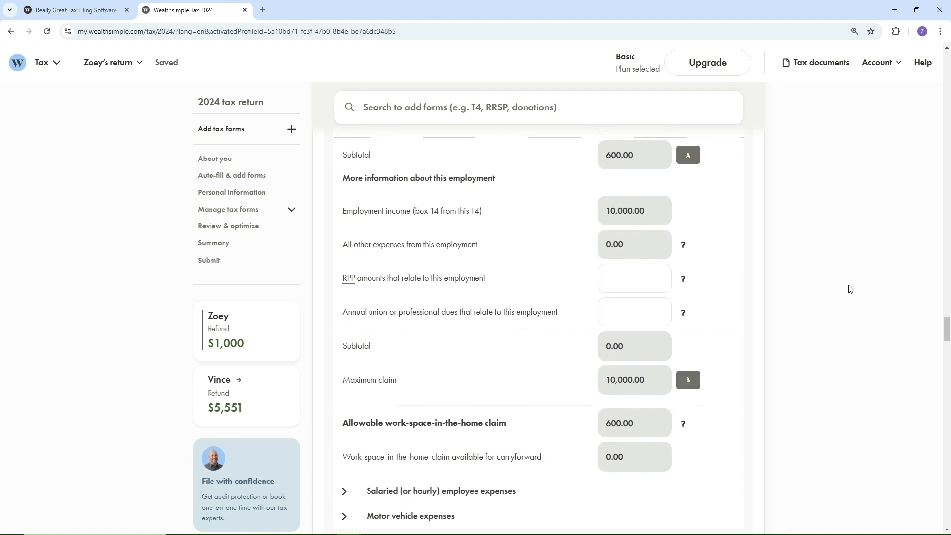
pyautogui.scroll(-10, 850, 289)
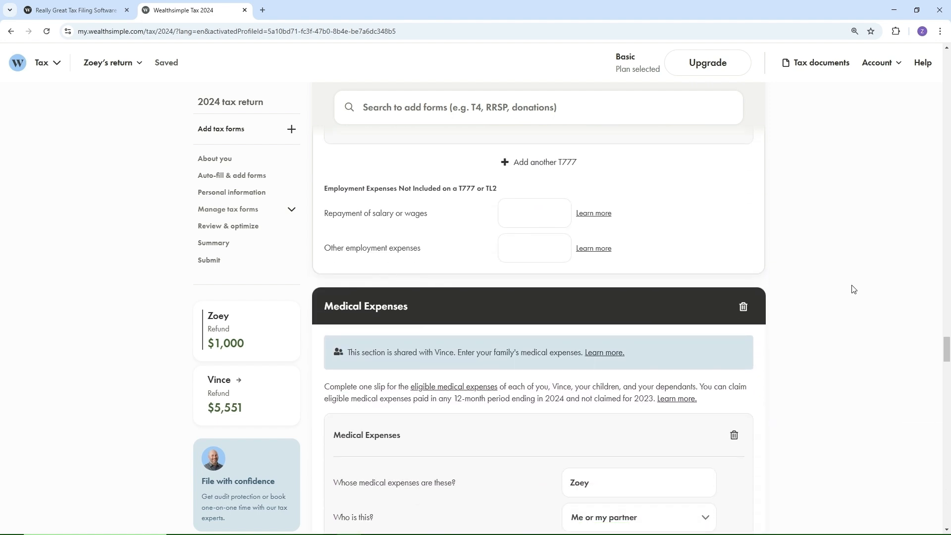
# Review the Medical Expenses form and the RRSP Contributions & Deduction form
pyautogui.scroll(-3, 853, 289)
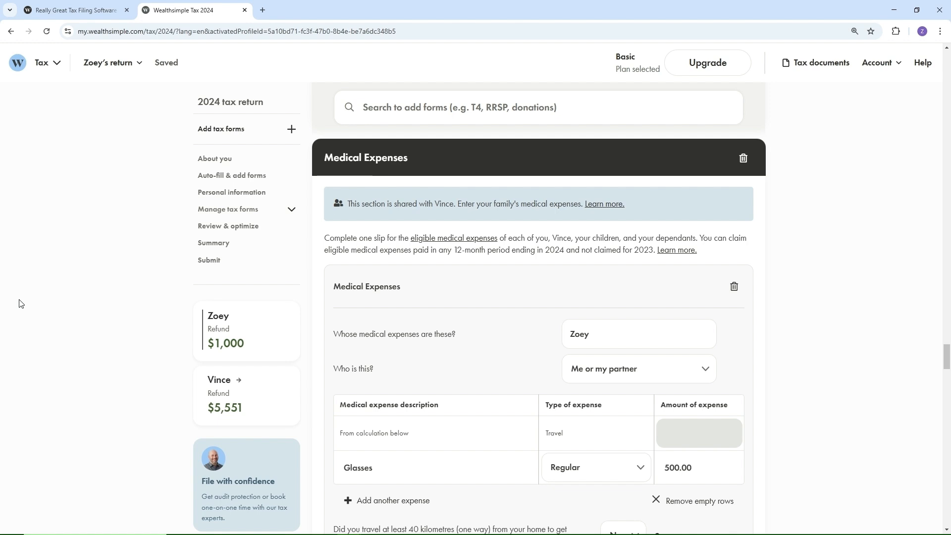
pyautogui.scroll(-2, 829, 429)
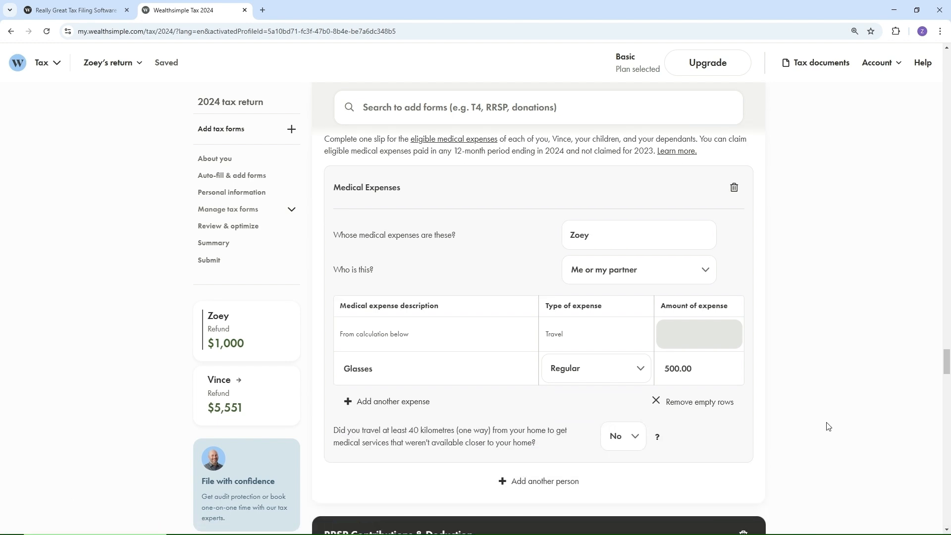
pyautogui.scroll(-5, 829, 426)
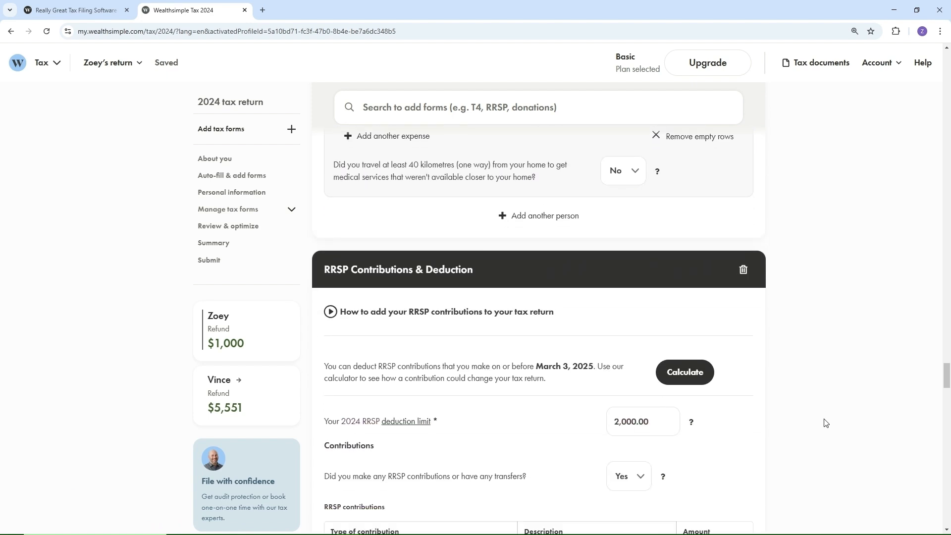
pyautogui.scroll(-3, 825, 423)
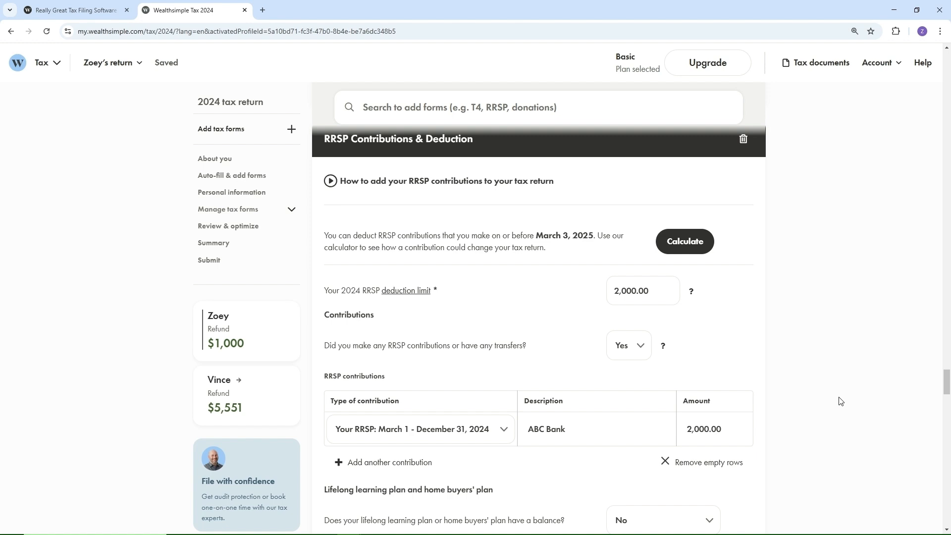
pyautogui.scroll(-10, 841, 401)
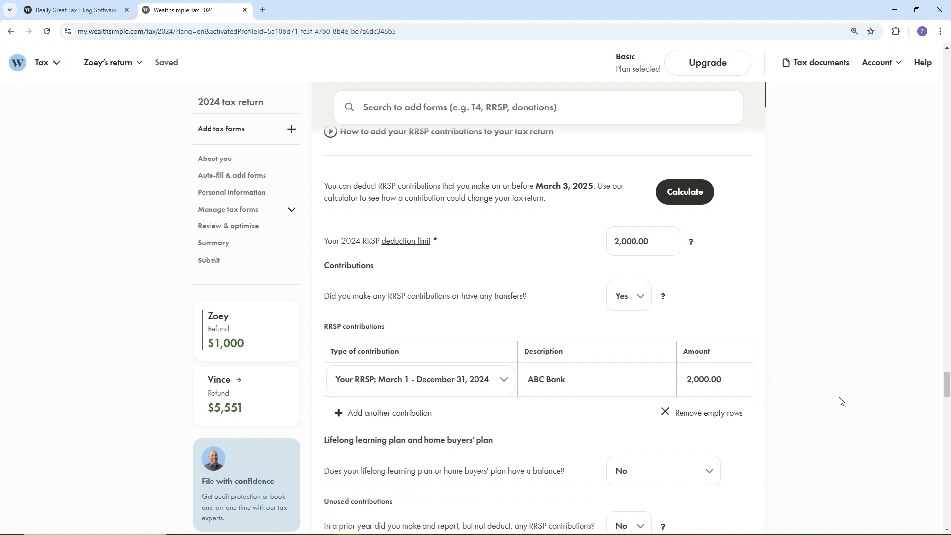
# Review the Canada Training Credit section and the T2202 slip with its student questions under Tuition and Education Amounts
pyautogui.scroll(-4, 841, 401)
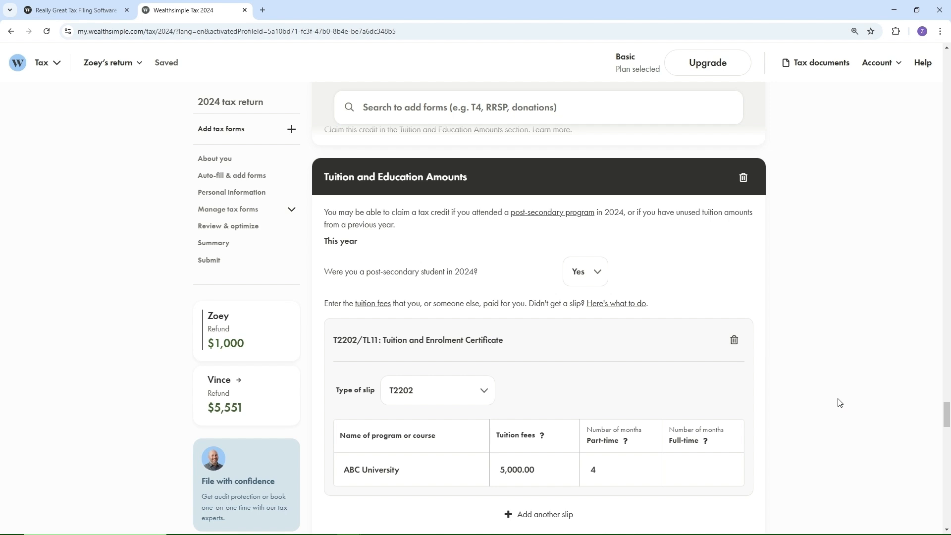
pyautogui.scroll(2, 859, 386)
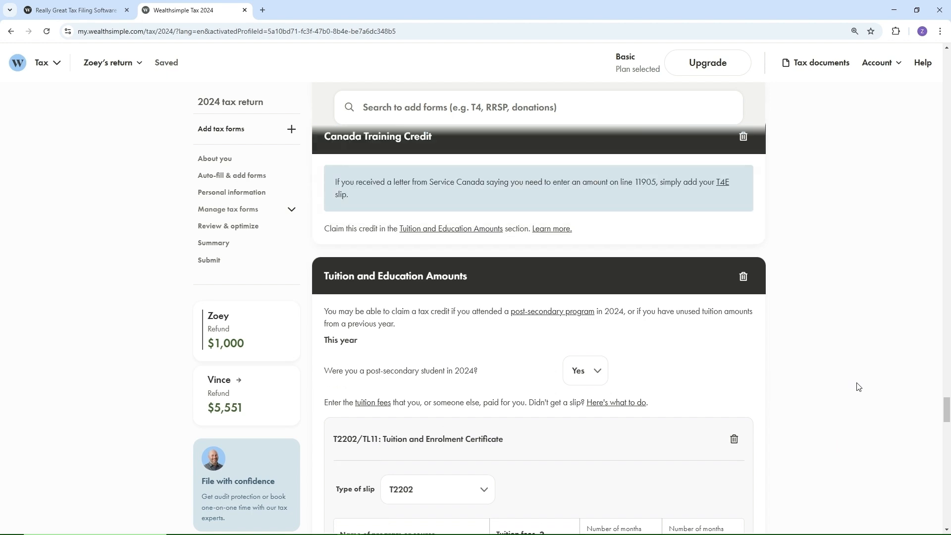
pyautogui.scroll(2, 859, 387)
pyautogui.scroll(-1, 859, 386)
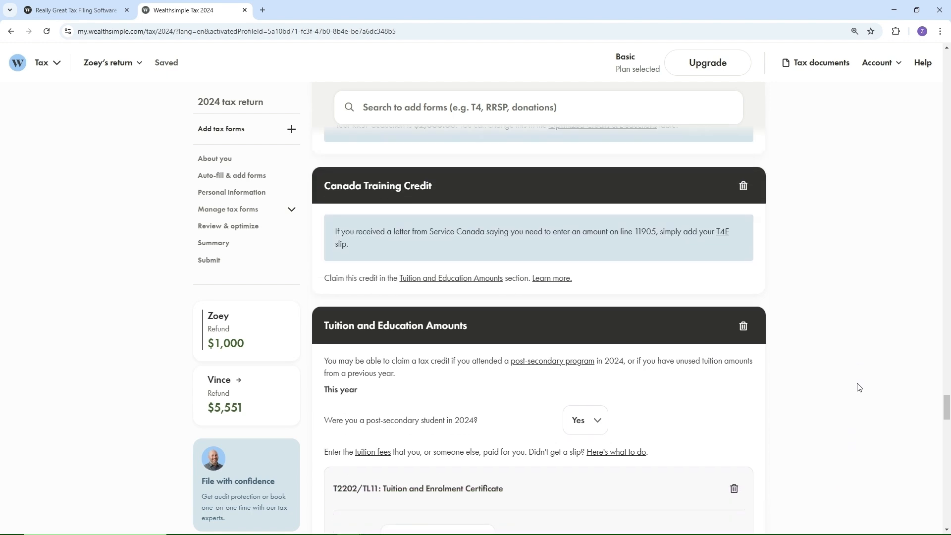
pyautogui.scroll(-5, 859, 387)
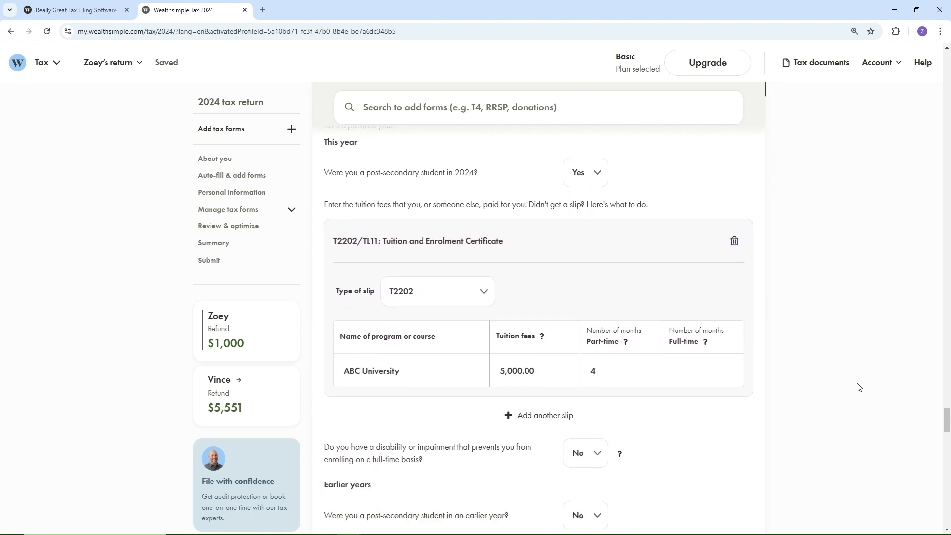
pyautogui.scroll(-1, 859, 387)
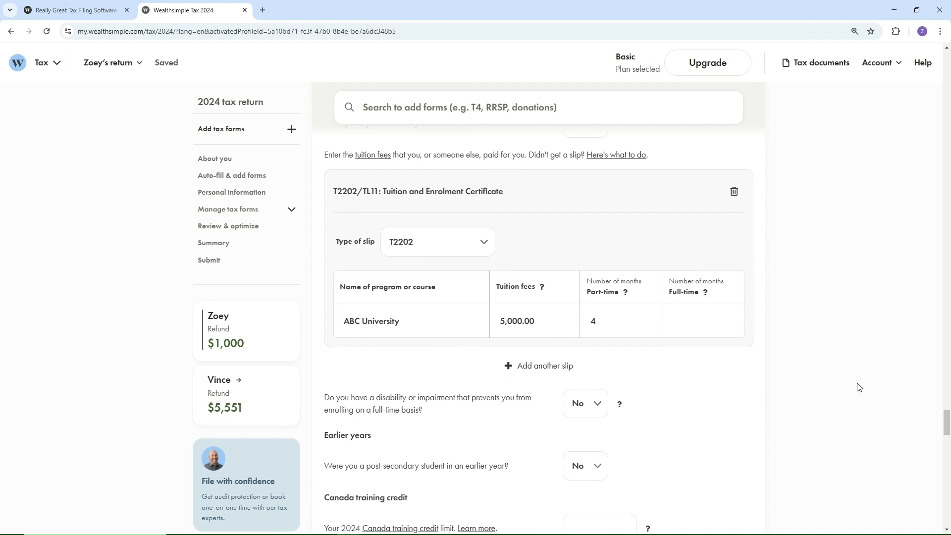
pyautogui.scroll(1, 859, 387)
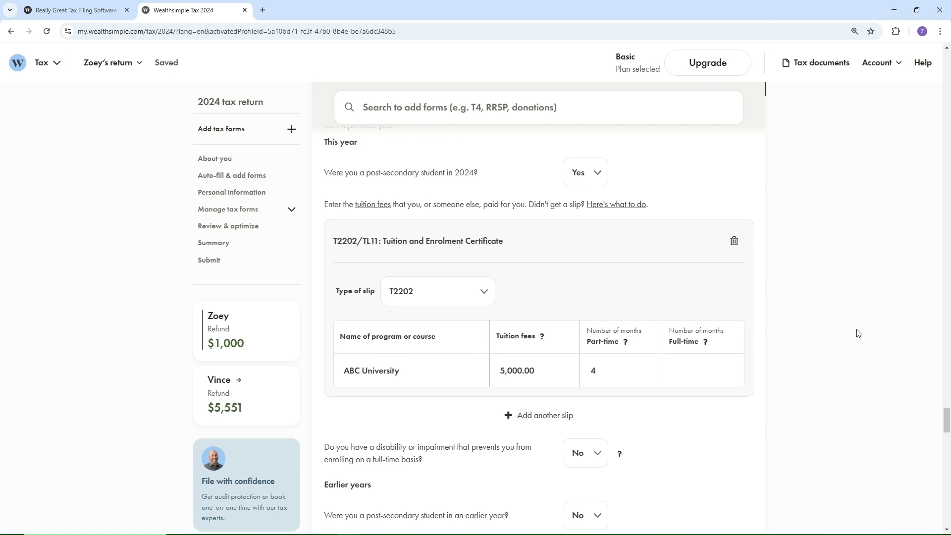
# Switch to the partner's return and review its personal, residence and family information
pyautogui.click(229, 396)
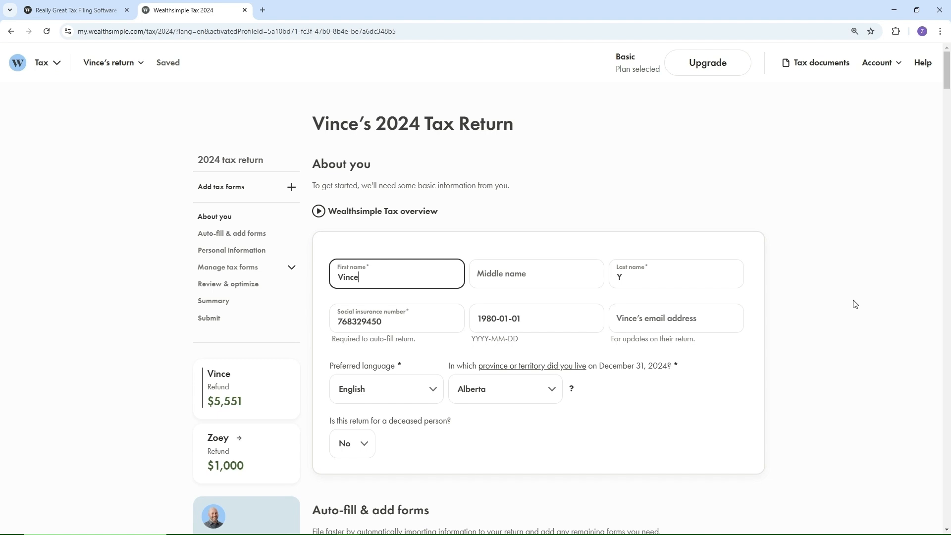
pyautogui.scroll(-15, 856, 303)
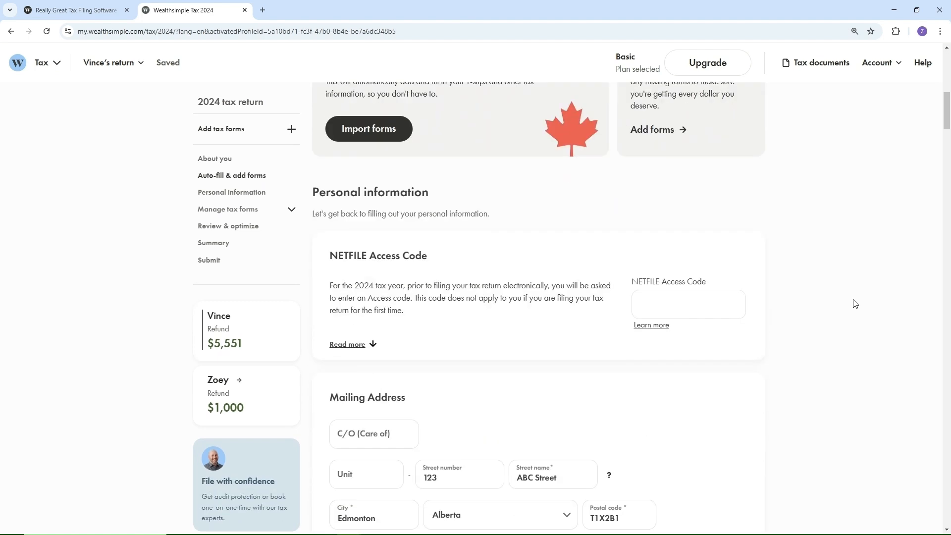
pyautogui.scroll(-12, 856, 303)
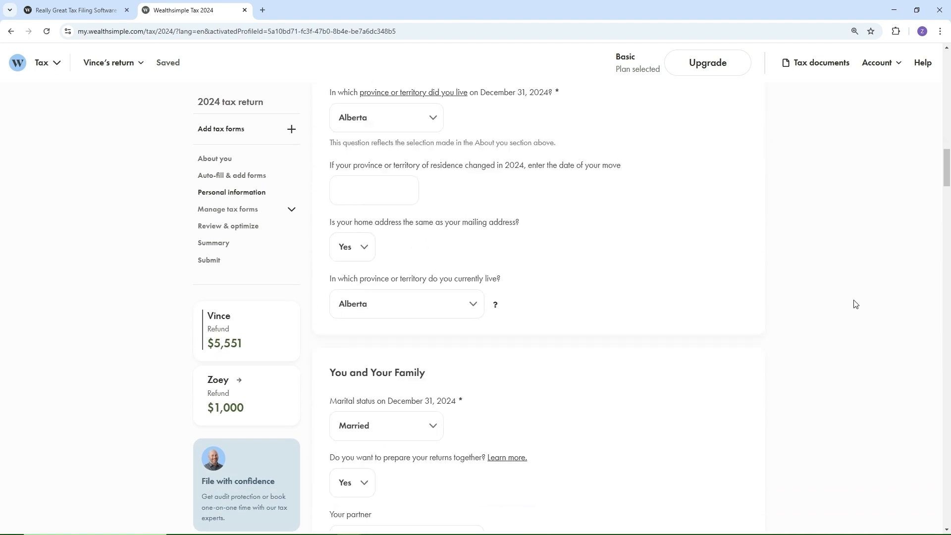
pyautogui.scroll(-3, 856, 304)
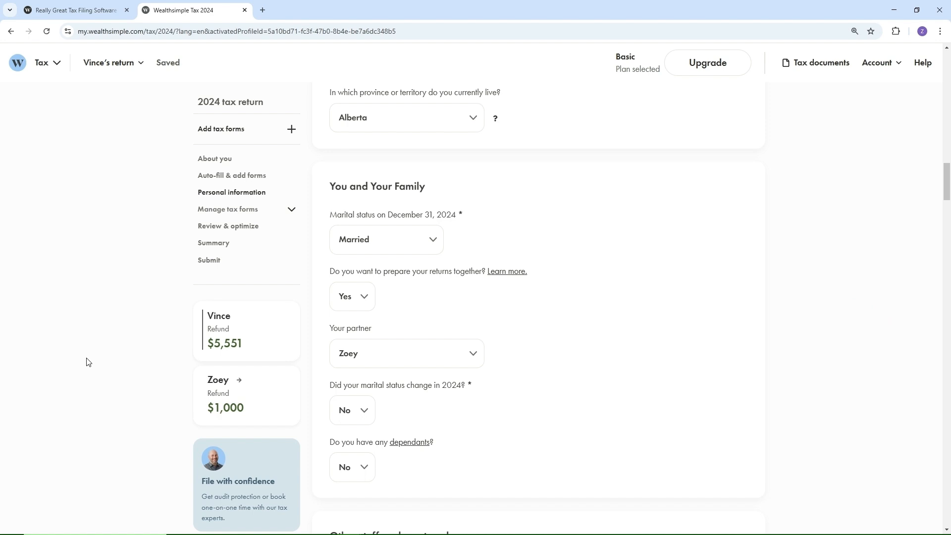
# Go to the Review & optimize section of the partner's return and look over the submission check and summary
pyautogui.click(229, 227)
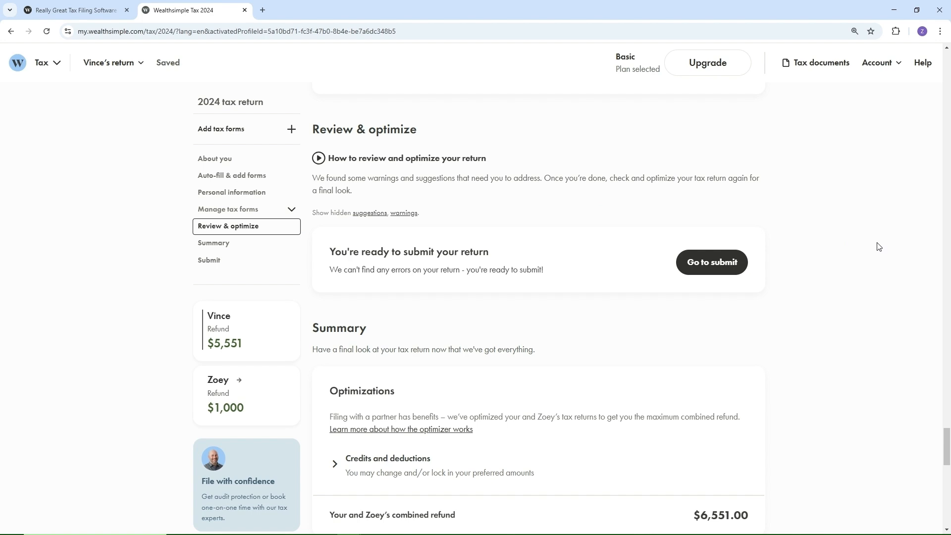
pyautogui.scroll(-1, 878, 246)
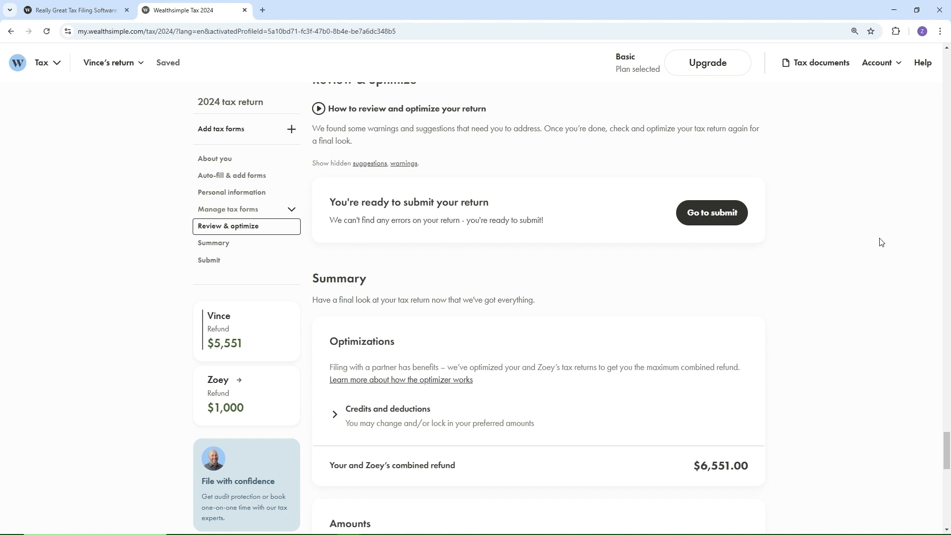
pyautogui.scroll(-2, 880, 243)
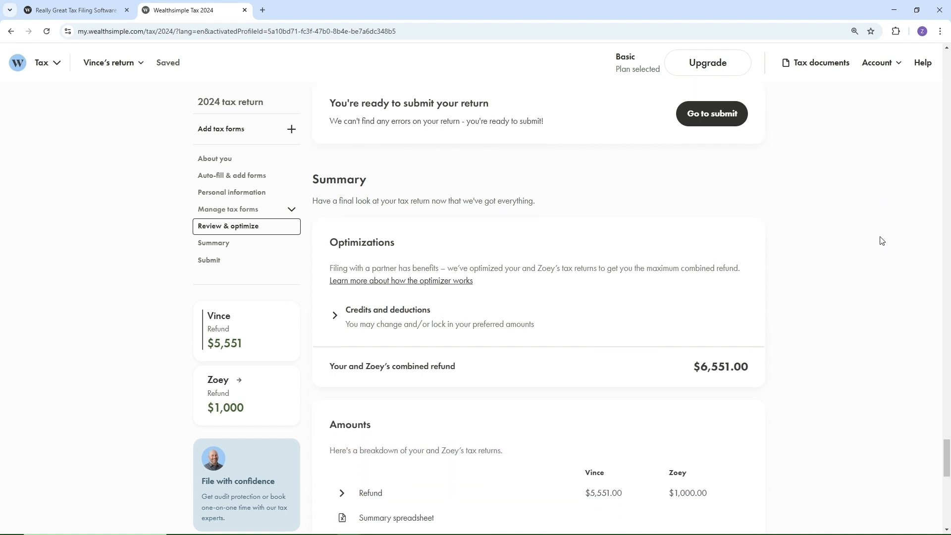
pyautogui.scroll(-1, 881, 240)
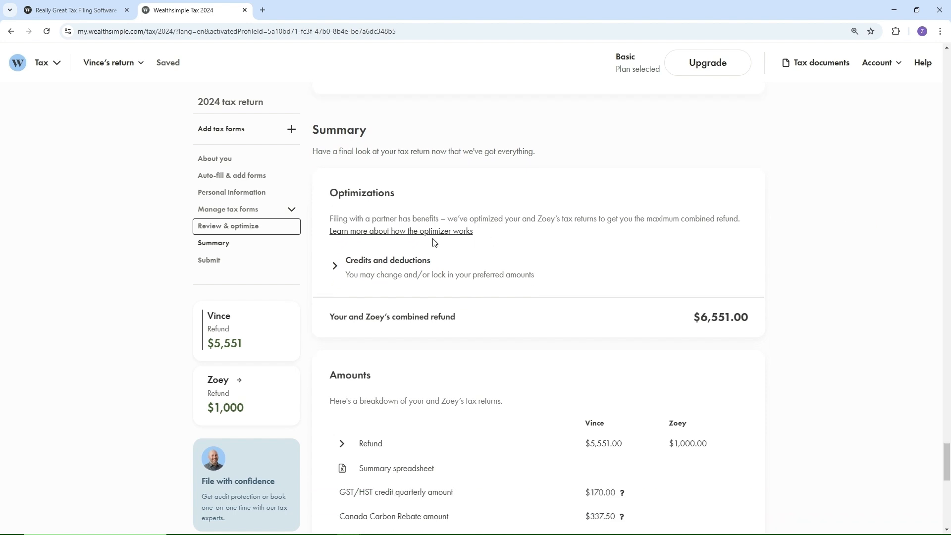
# Expand Credits and deductions under Optimizations and review how the amounts are split between the partners
pyautogui.click(335, 269)
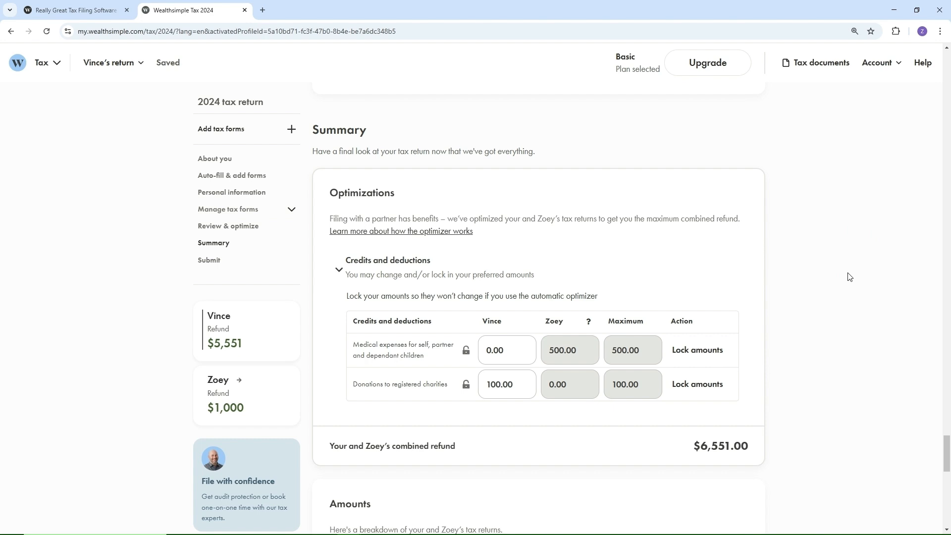
pyautogui.scroll(-2, 850, 276)
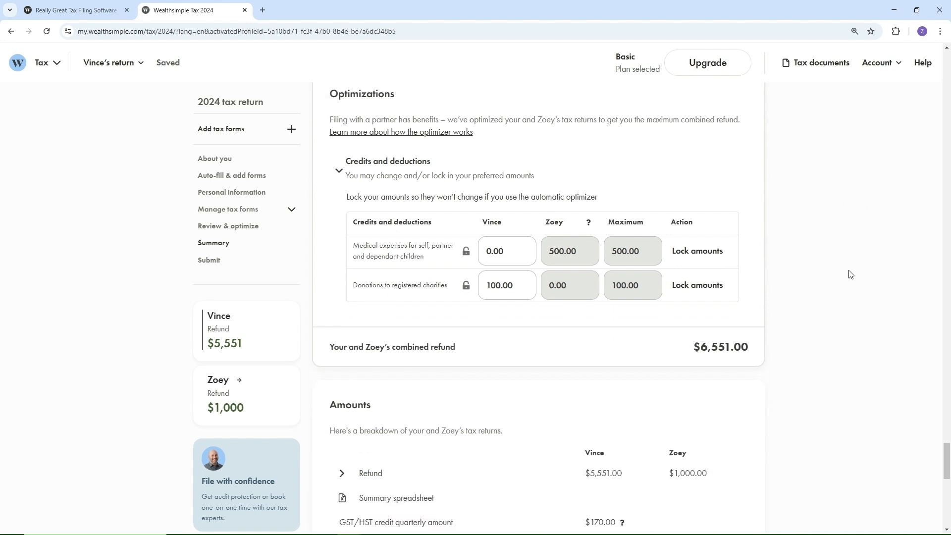
pyautogui.scroll(-6, 851, 274)
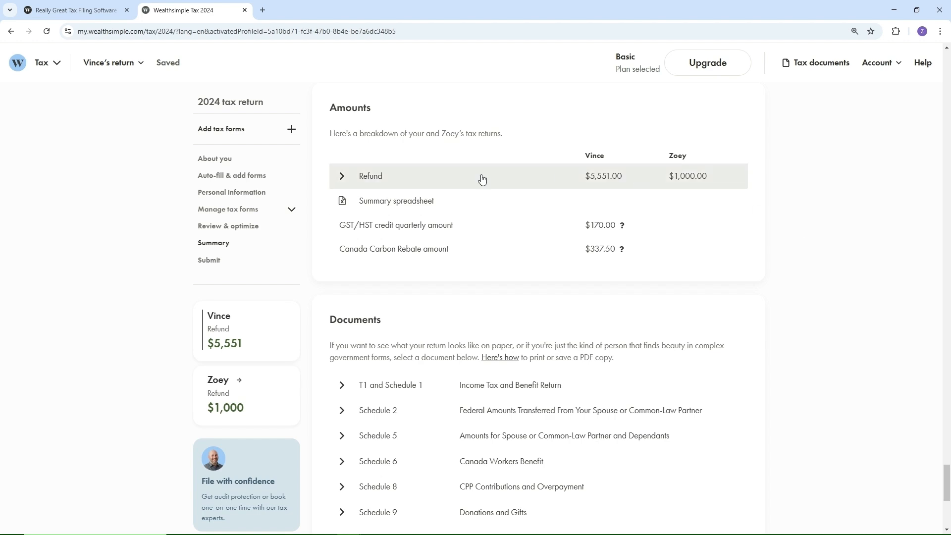
# Expand the Refund breakdown under Amounts and review its lines, the return documents and the Submit section
pyautogui.click(341, 177)
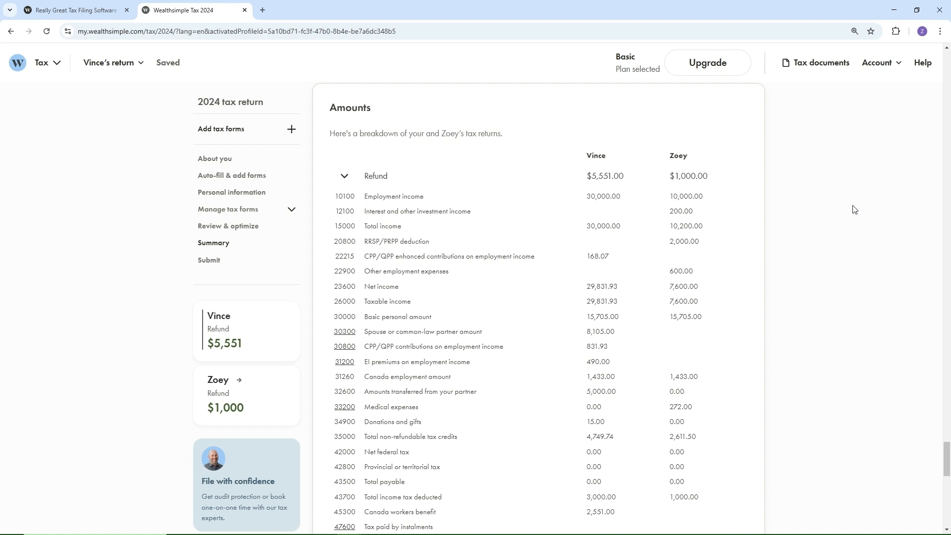
pyautogui.scroll(-4, 855, 218)
pyautogui.scroll(-10, 853, 226)
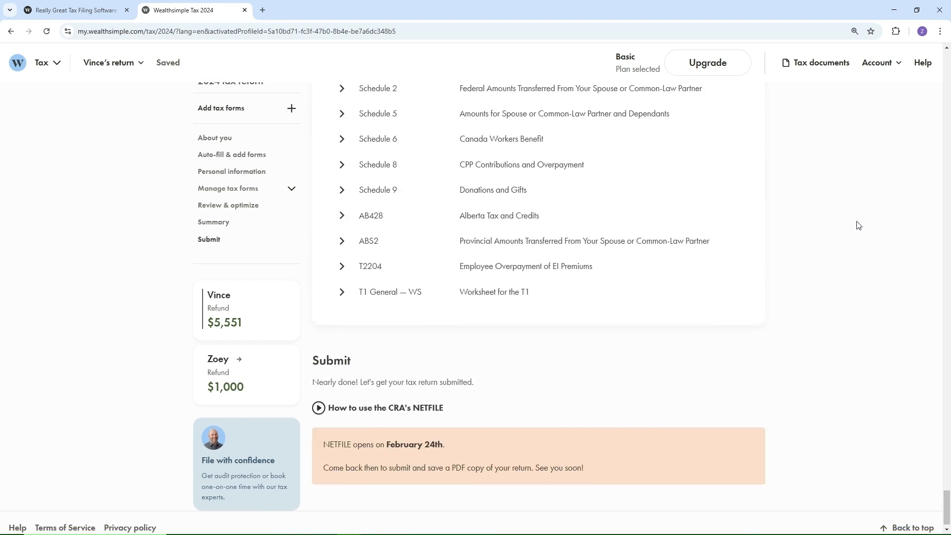